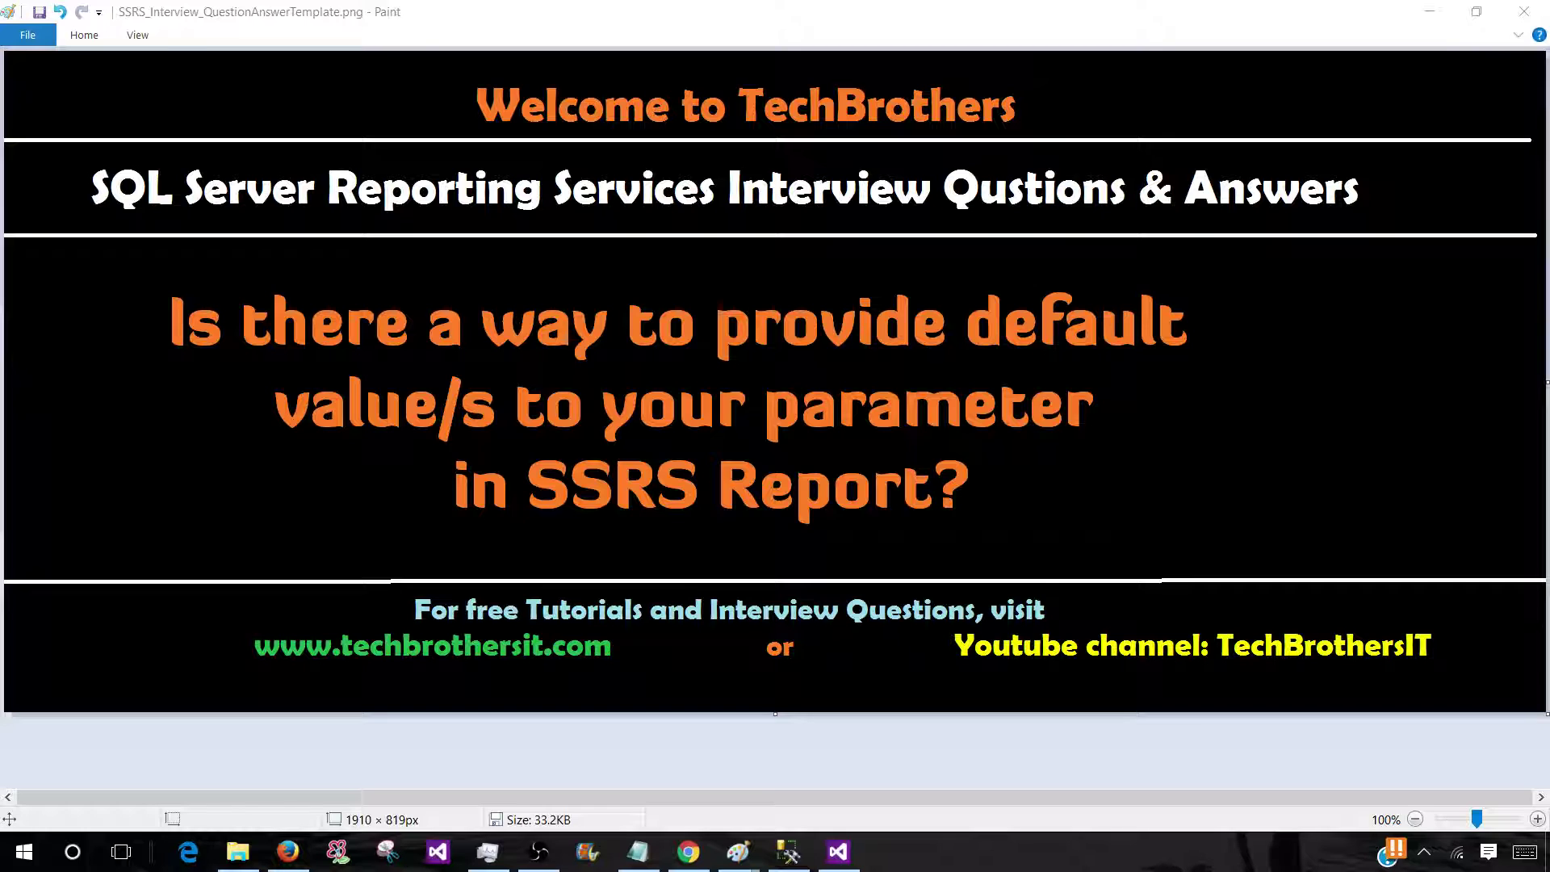
# Preview the sales report in Visual Studio and run it for the Asia region
pyautogui.click(839, 852)
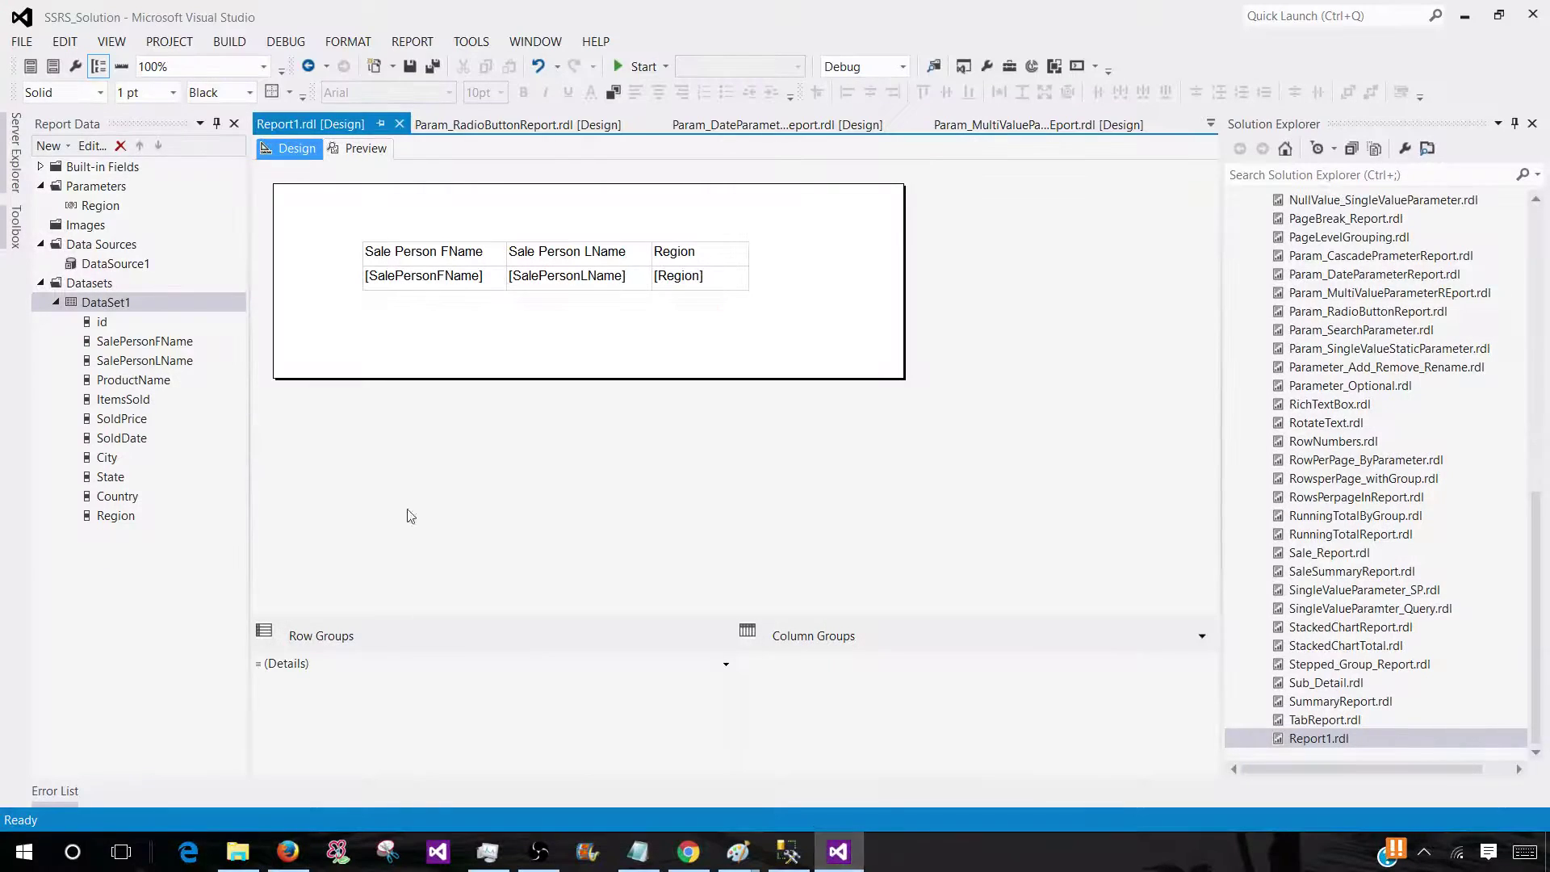
pyautogui.click(364, 152)
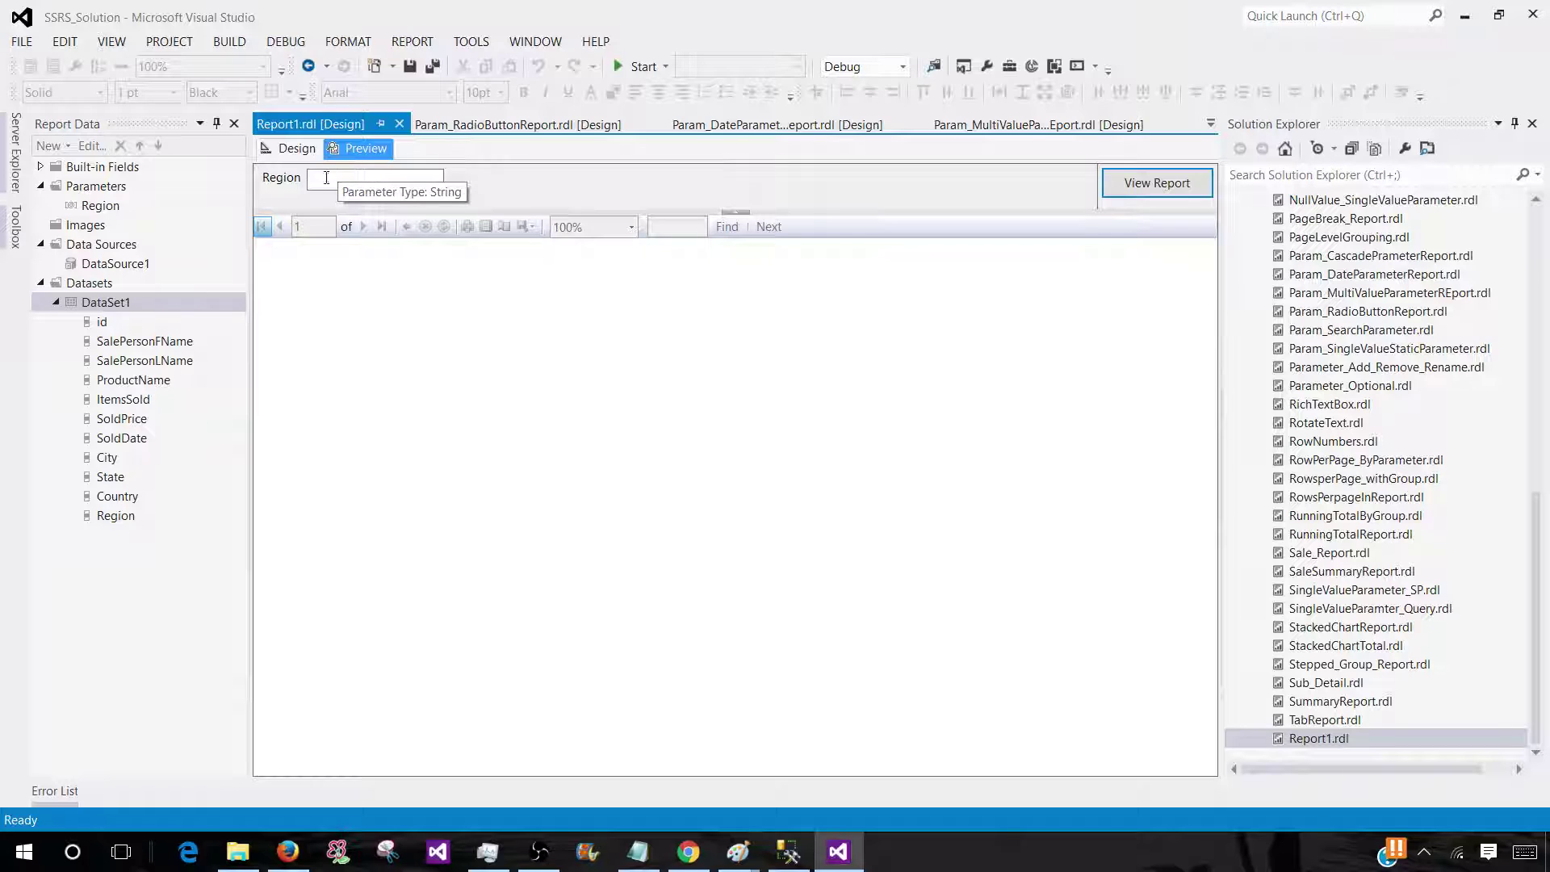
pyautogui.click(366, 188)
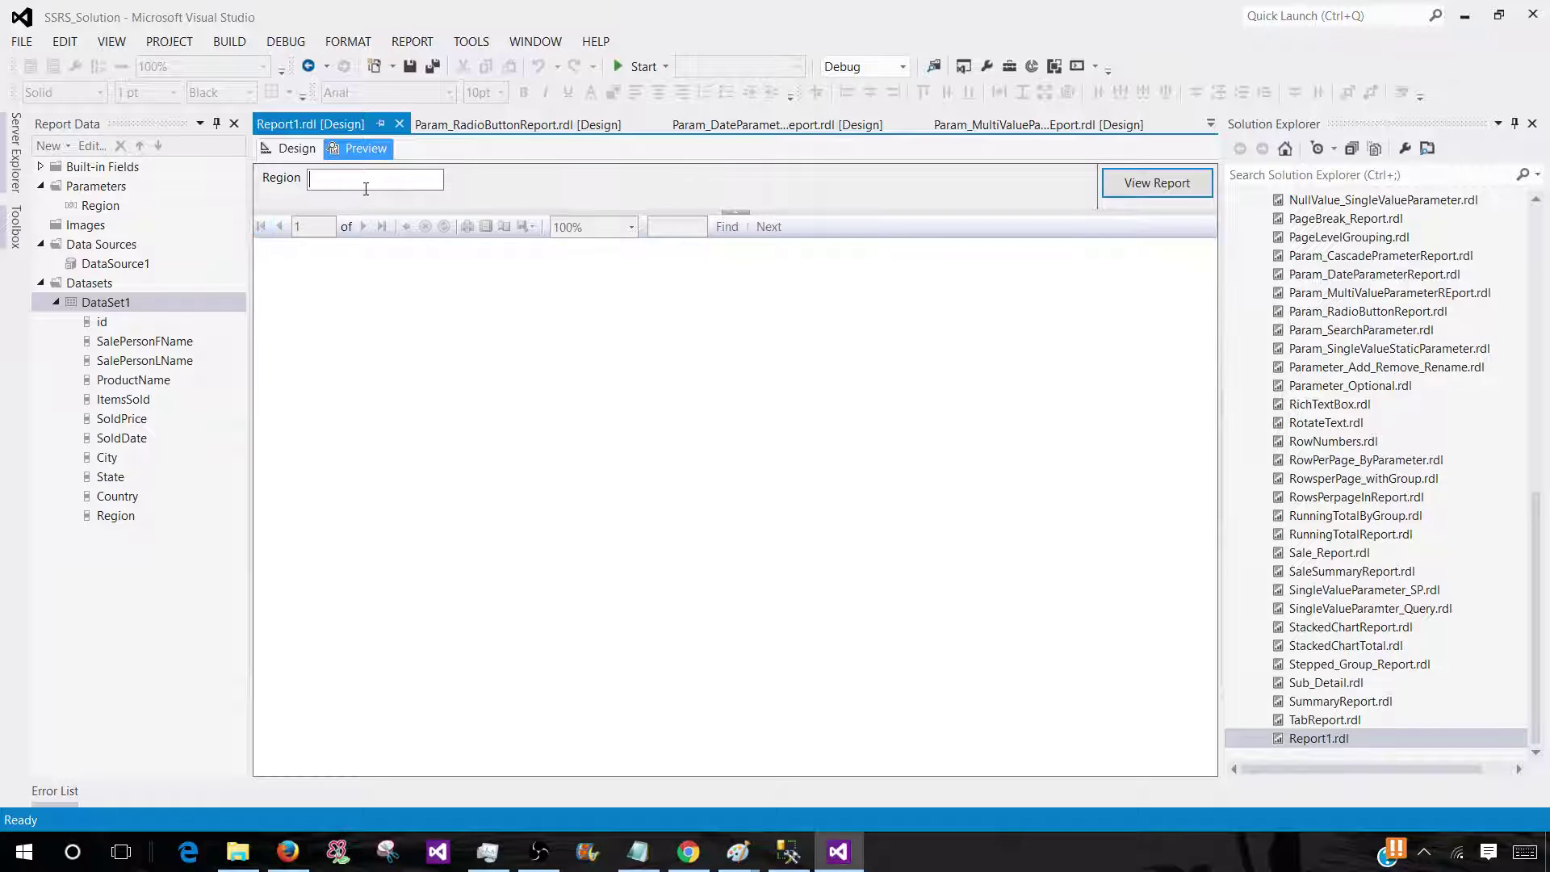
pyautogui.write('Asia')
pyautogui.press('Return')
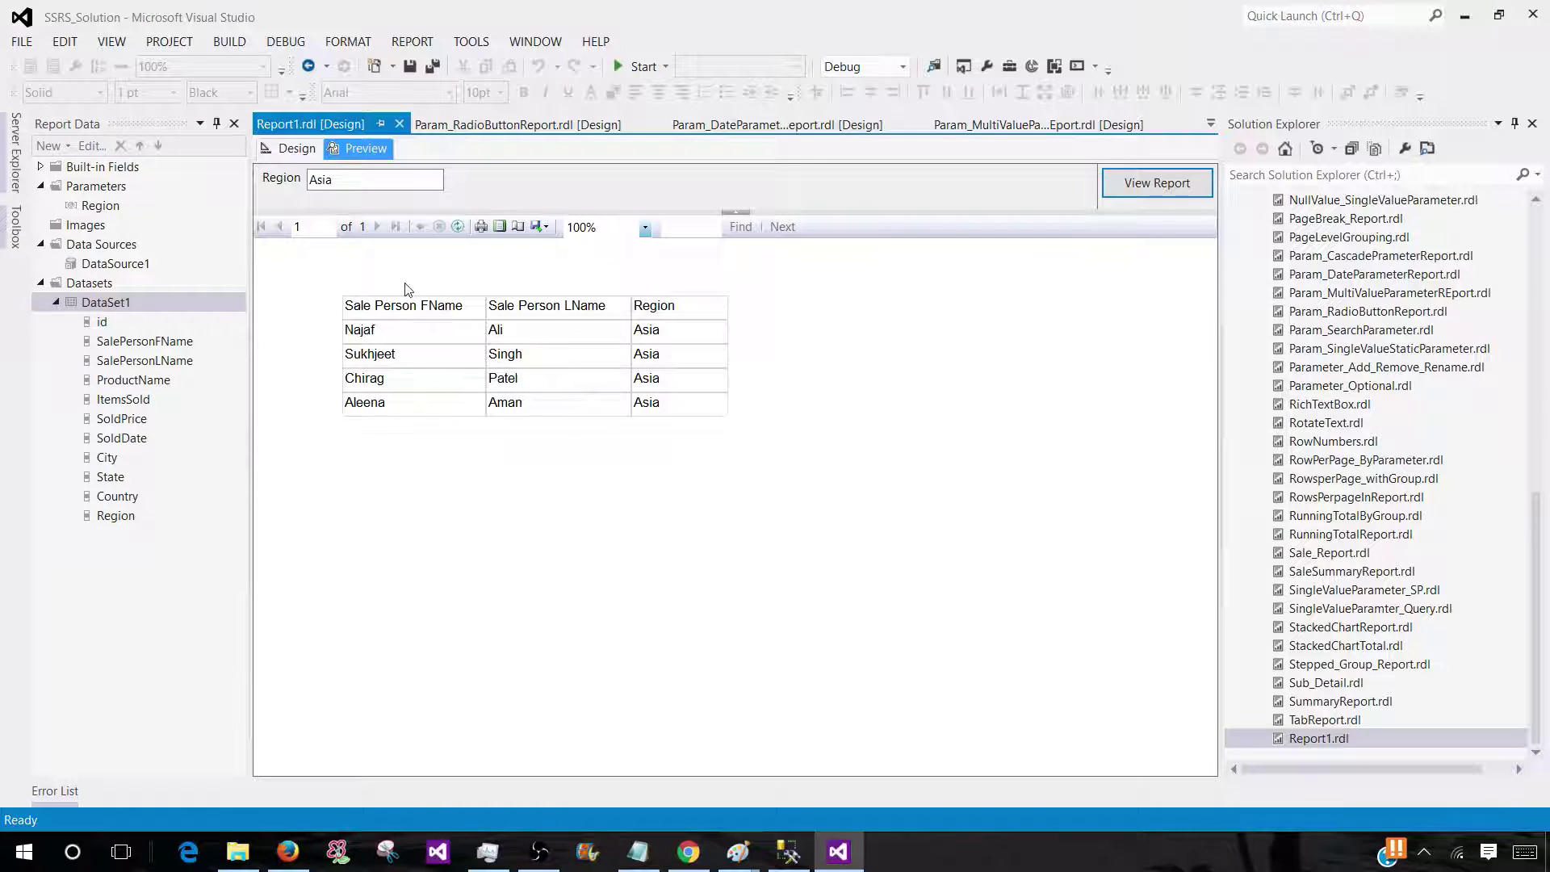
# Replace Asia with Europe in the Region box and rerun the report
pyautogui.click(362, 179)
pyautogui.moveTo(362, 180); pyautogui.dragTo(297, 185)
pyautogui.write('Eu')
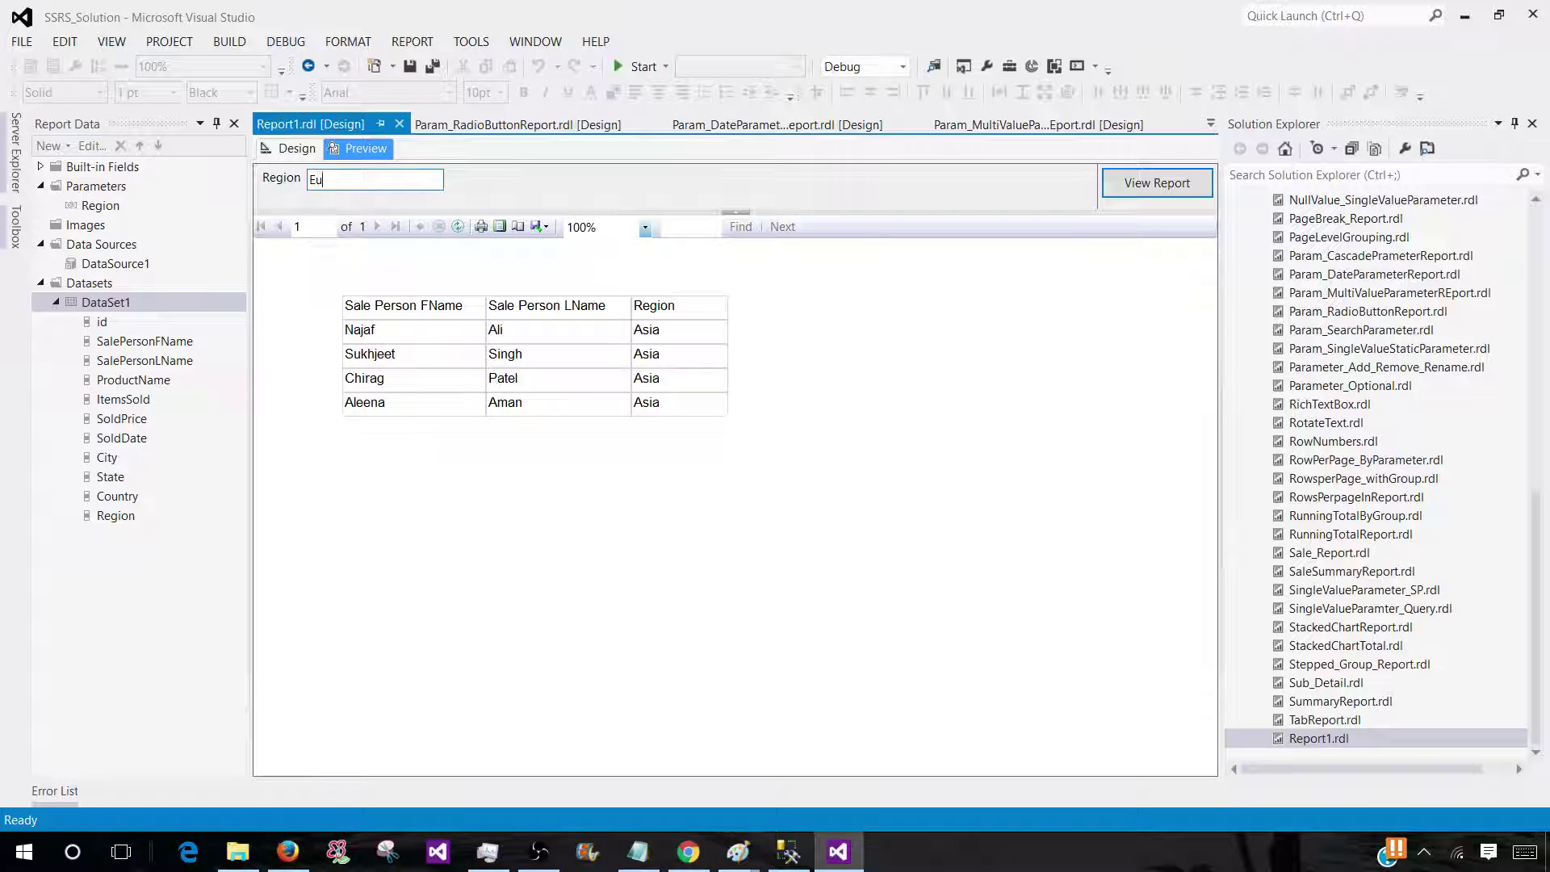
pyautogui.write('rope')
pyautogui.press('Return')
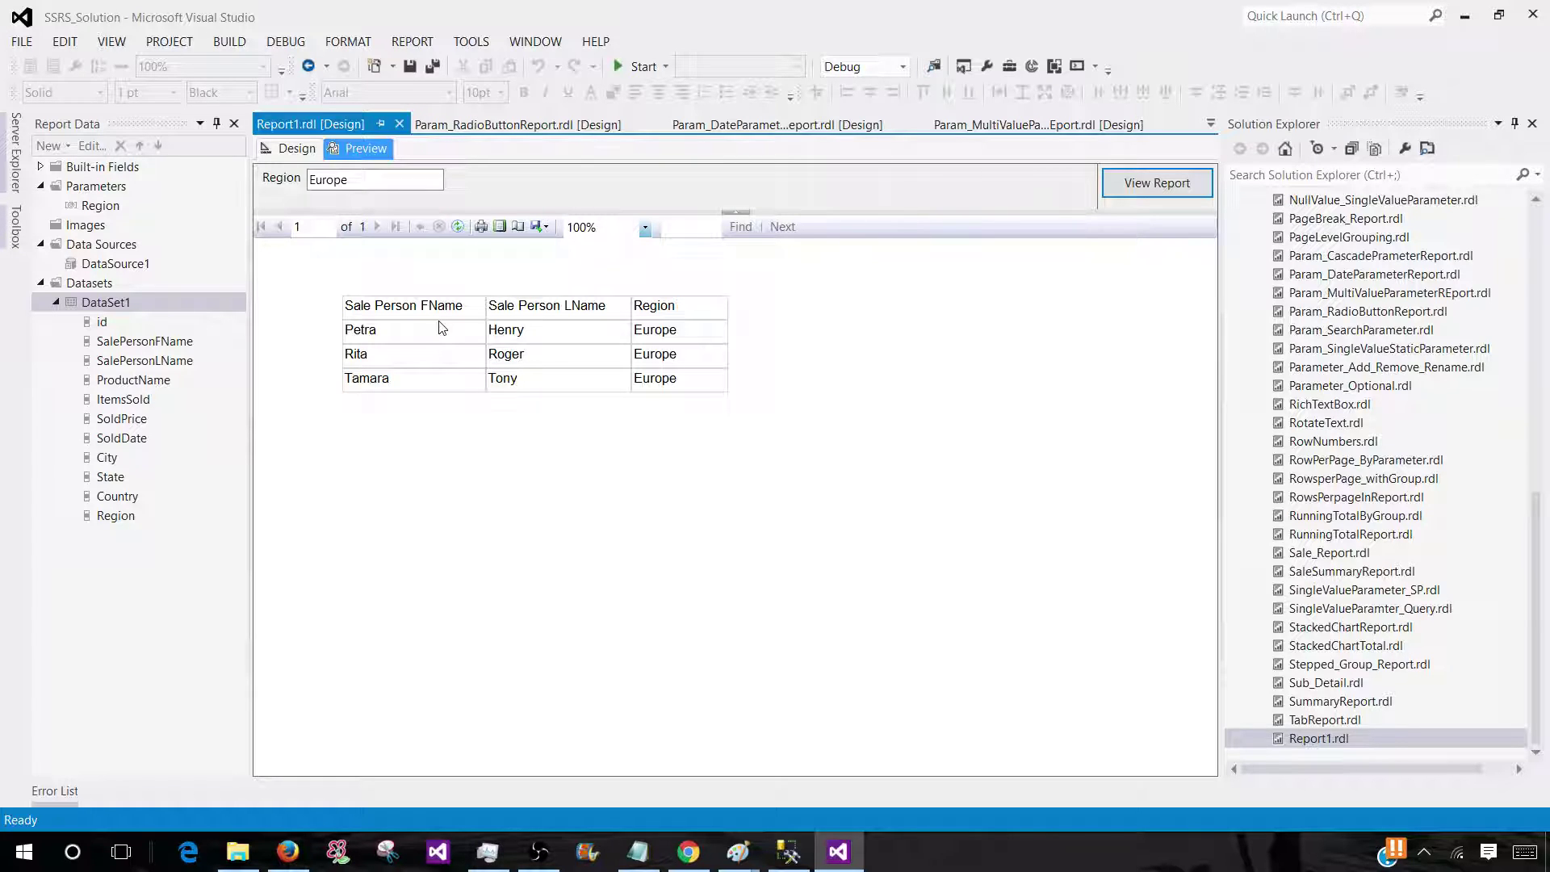
# In design view, open the Region parameter's default values and choose Specify values
pyautogui.click(290, 148)
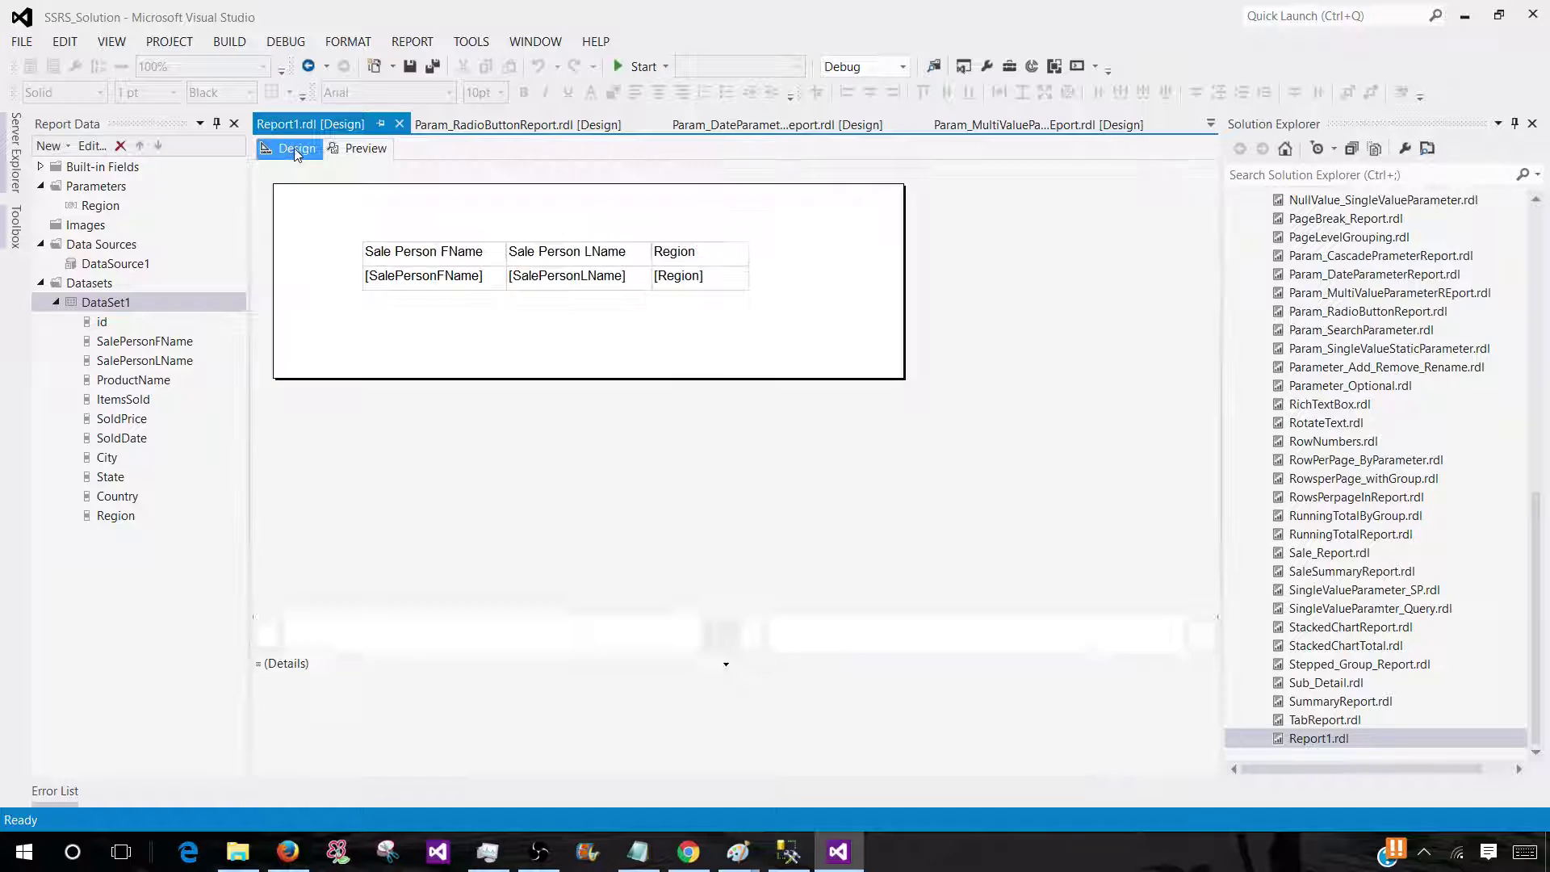
pyautogui.click(87, 212)
pyautogui.rightClick(87, 211)
pyautogui.click(158, 248)
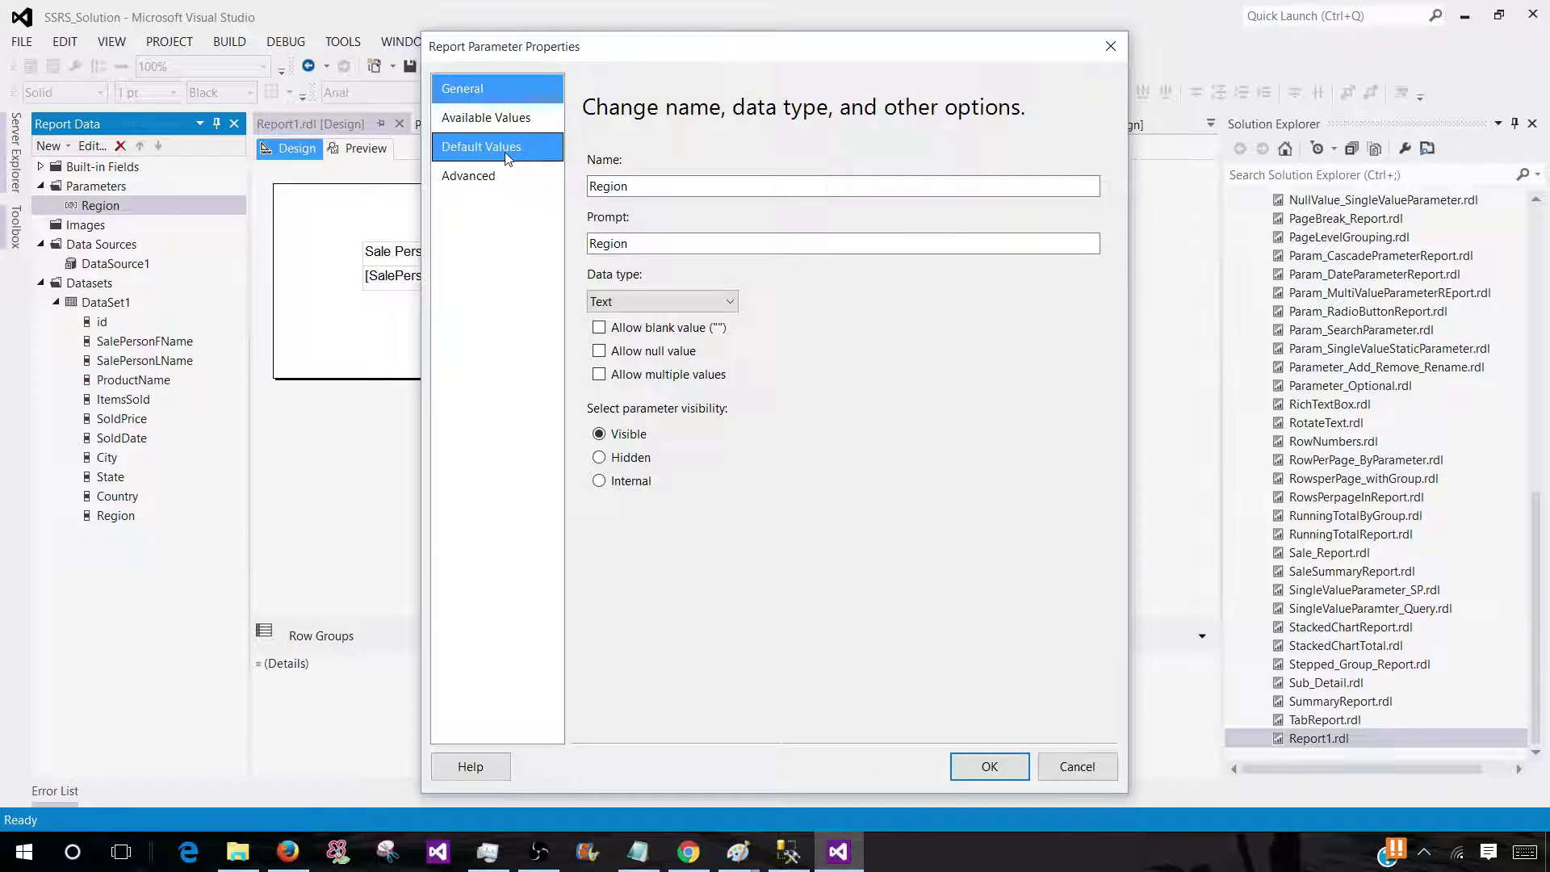
pyautogui.click(507, 156)
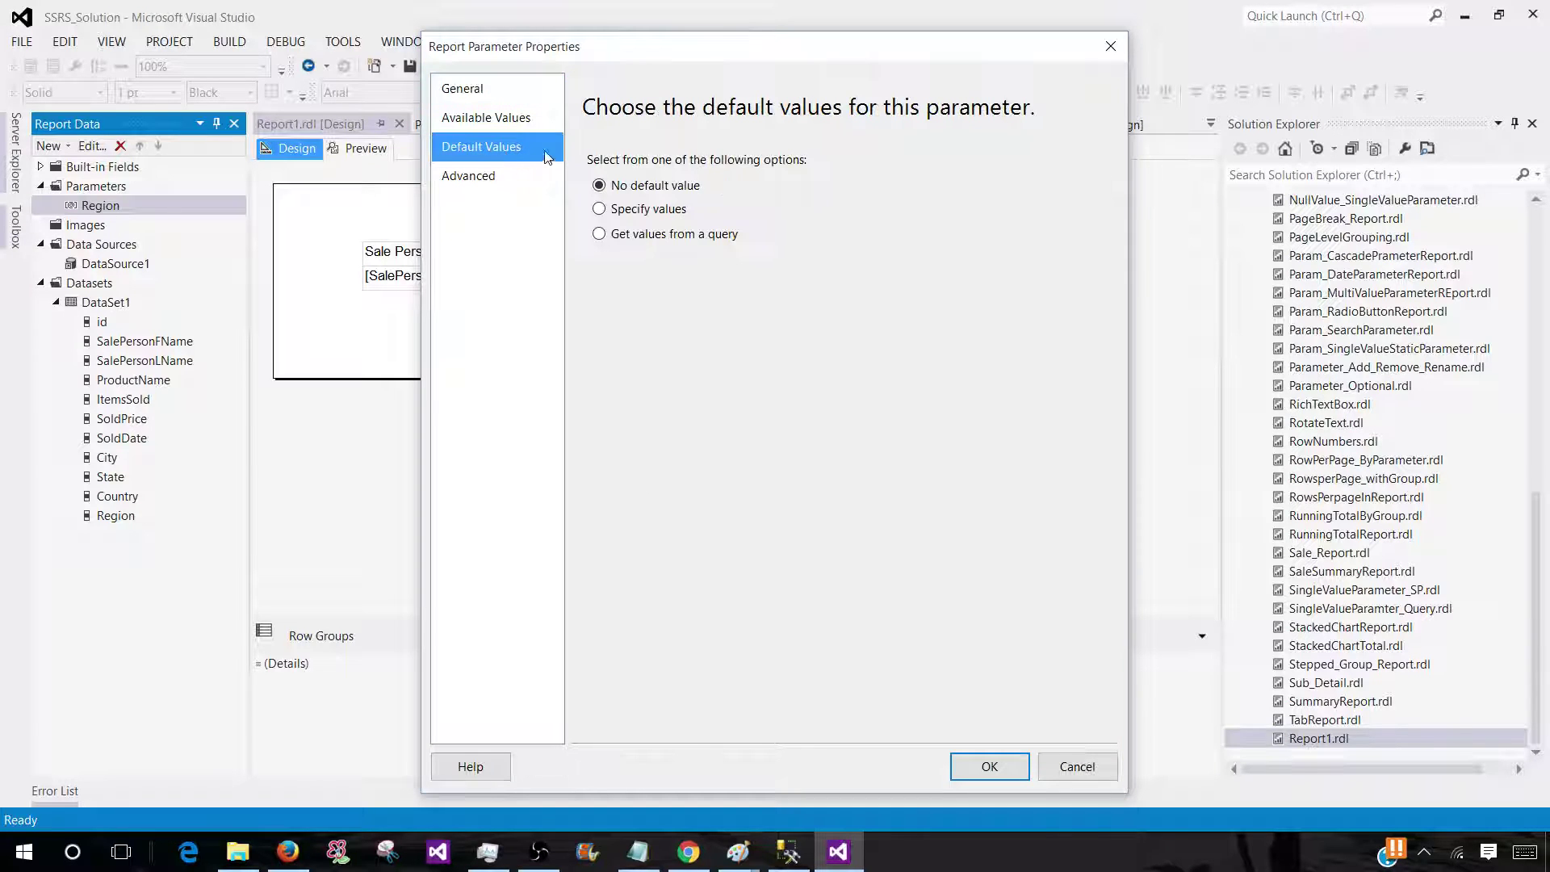
pyautogui.click(630, 212)
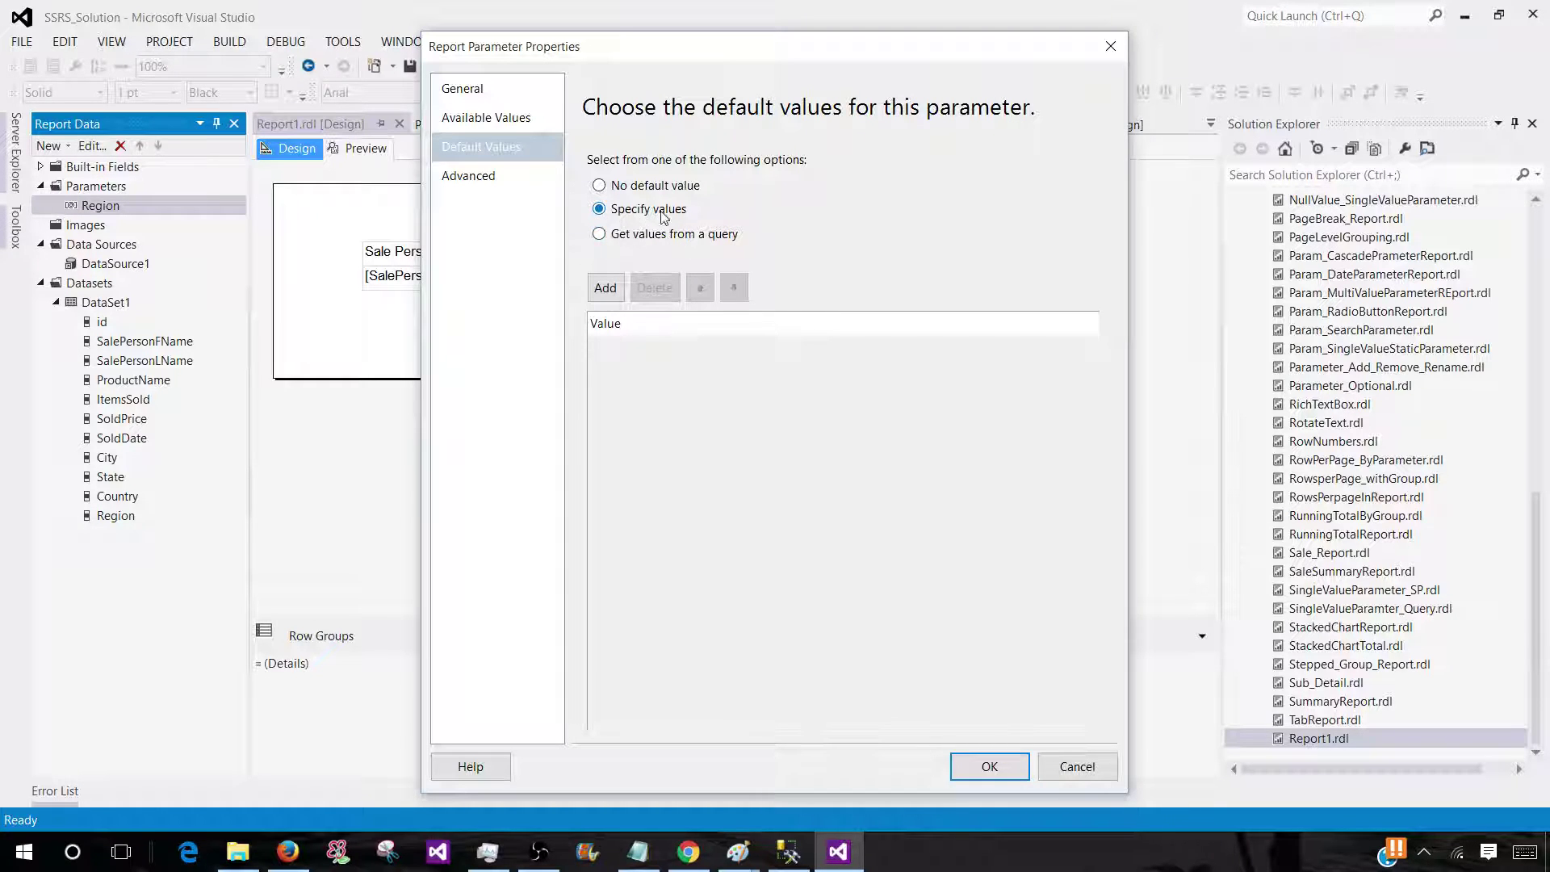
# Add Asia as the Region default value, confirm, and preview the report with it
pyautogui.click(606, 288)
pyautogui.moveTo(644, 346); pyautogui.dragTo(536, 356)
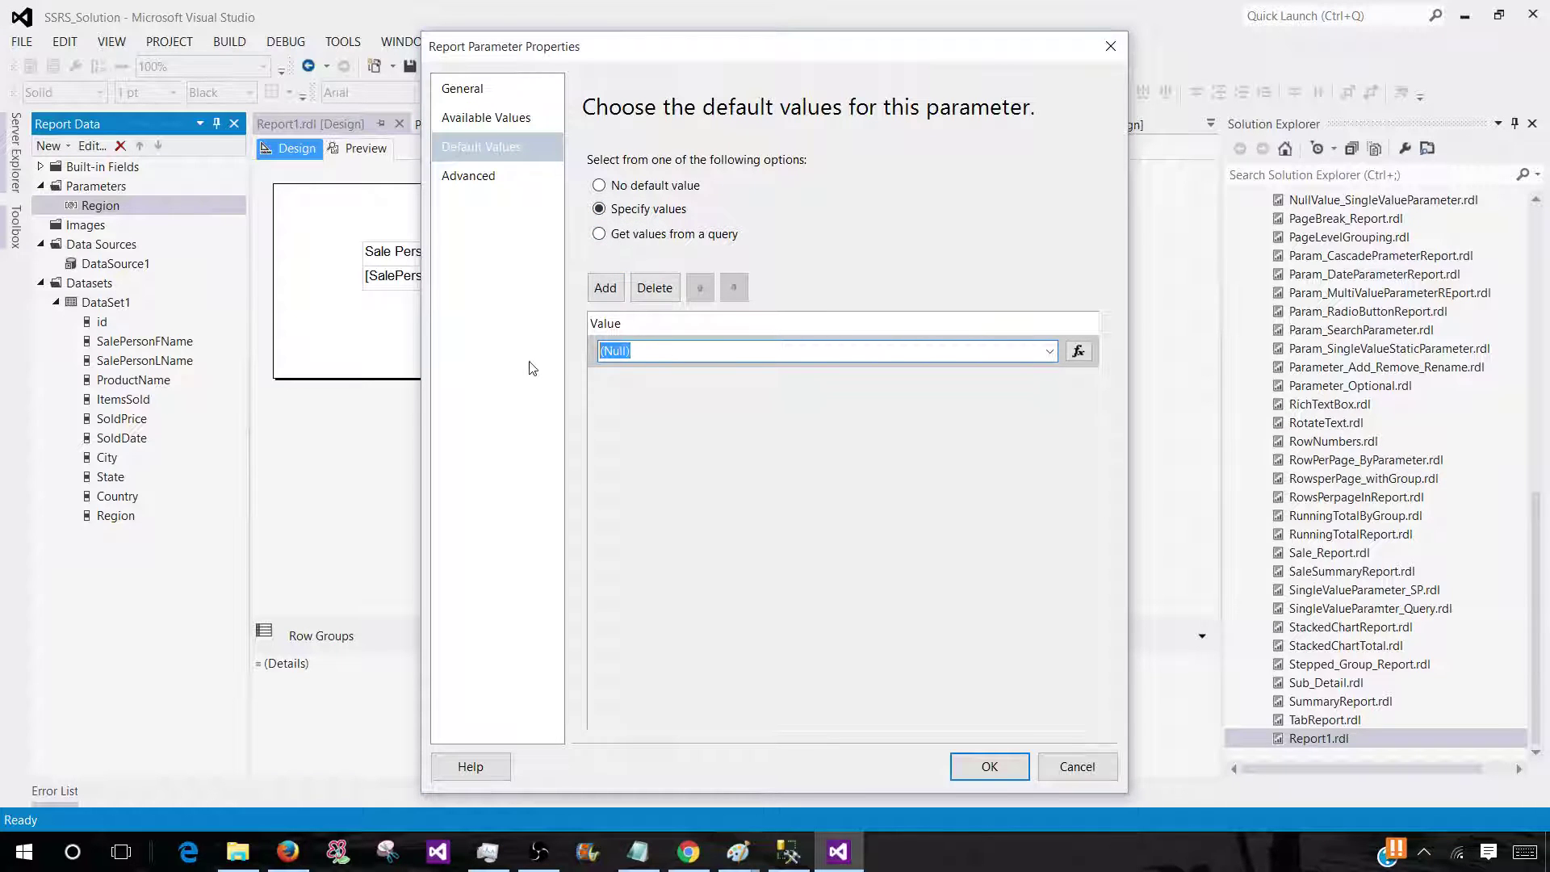
pyautogui.write('Asia')
pyautogui.moveTo(643, 351); pyautogui.dragTo(588, 361)
pyautogui.click(627, 358)
pyautogui.click(989, 766)
pyautogui.click(373, 149)
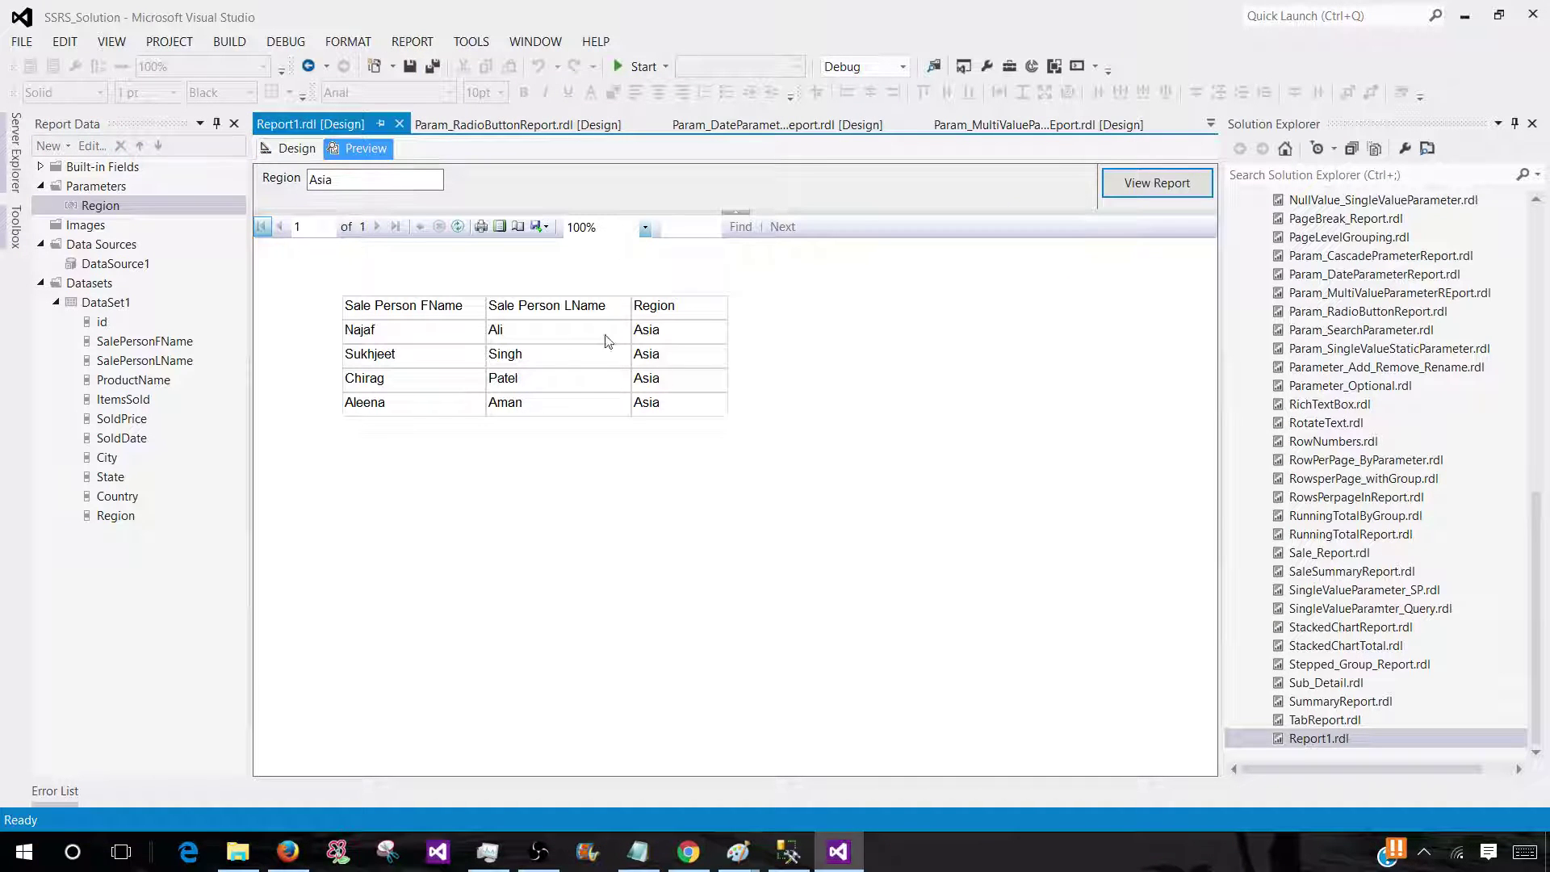
pyautogui.doubleClick(321, 177)
pyautogui.click(294, 149)
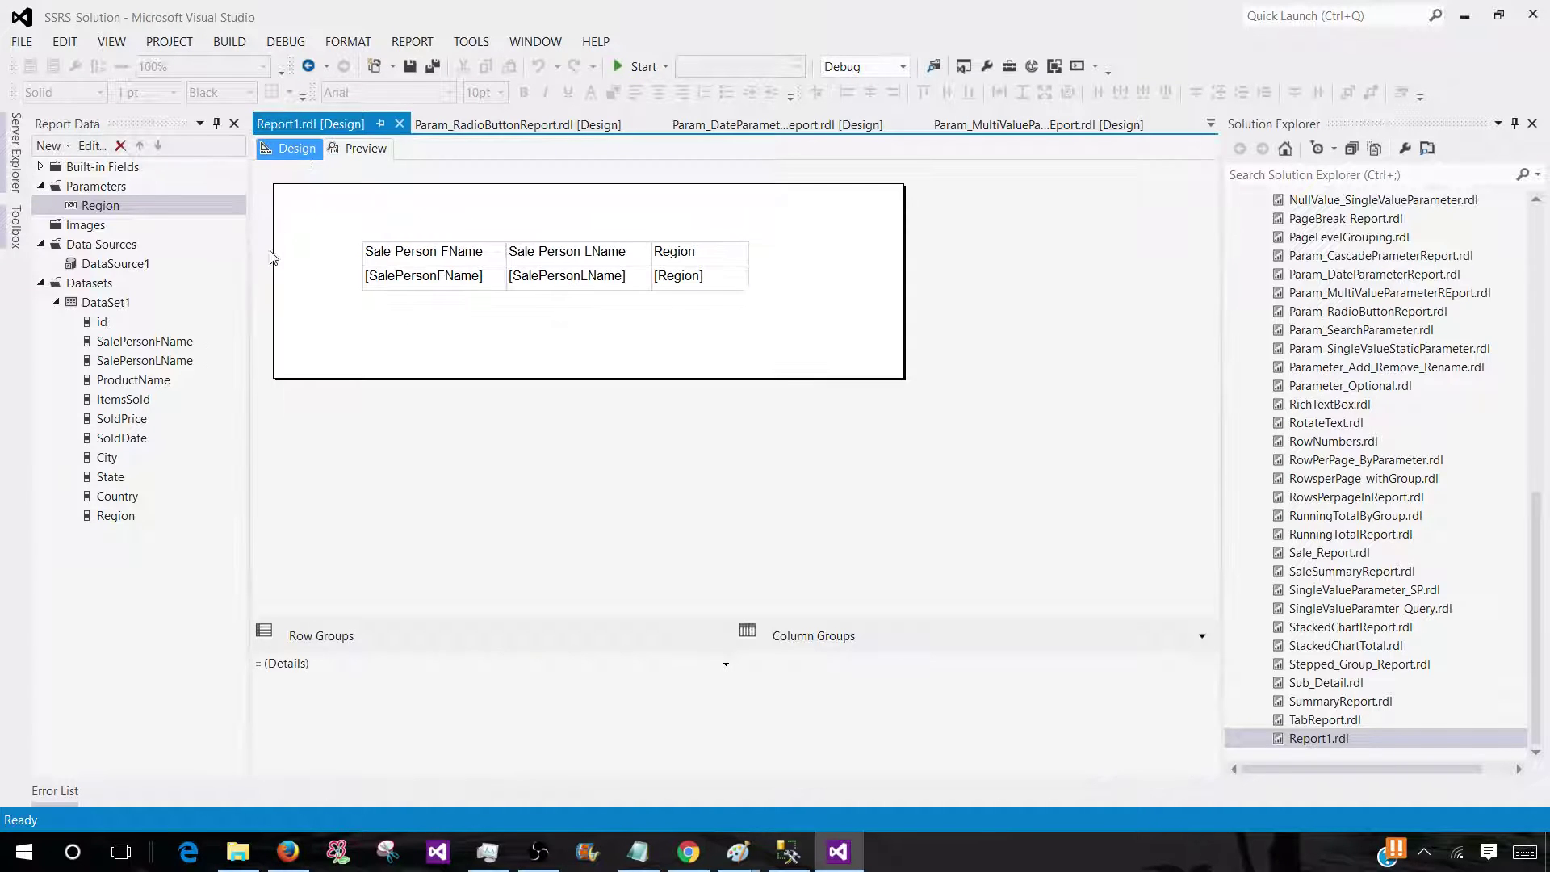
pyautogui.doubleClick(110, 304)
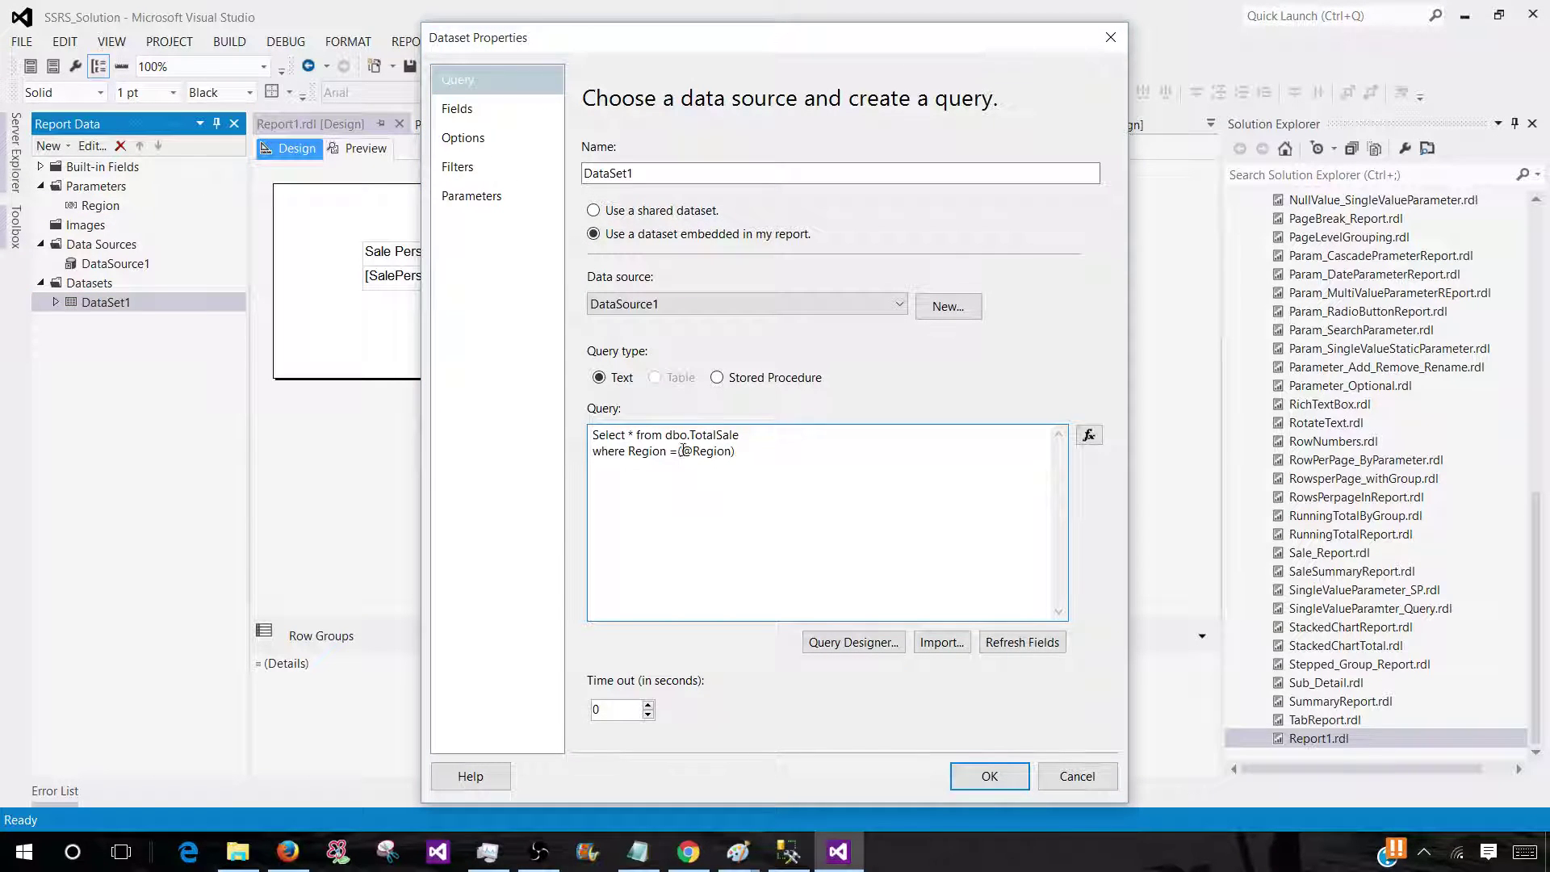
pyautogui.doubleClick(676, 454)
pyautogui.click(678, 458)
pyautogui.press('BackSpace')
pyautogui.write('IN')
pyautogui.click(990, 776)
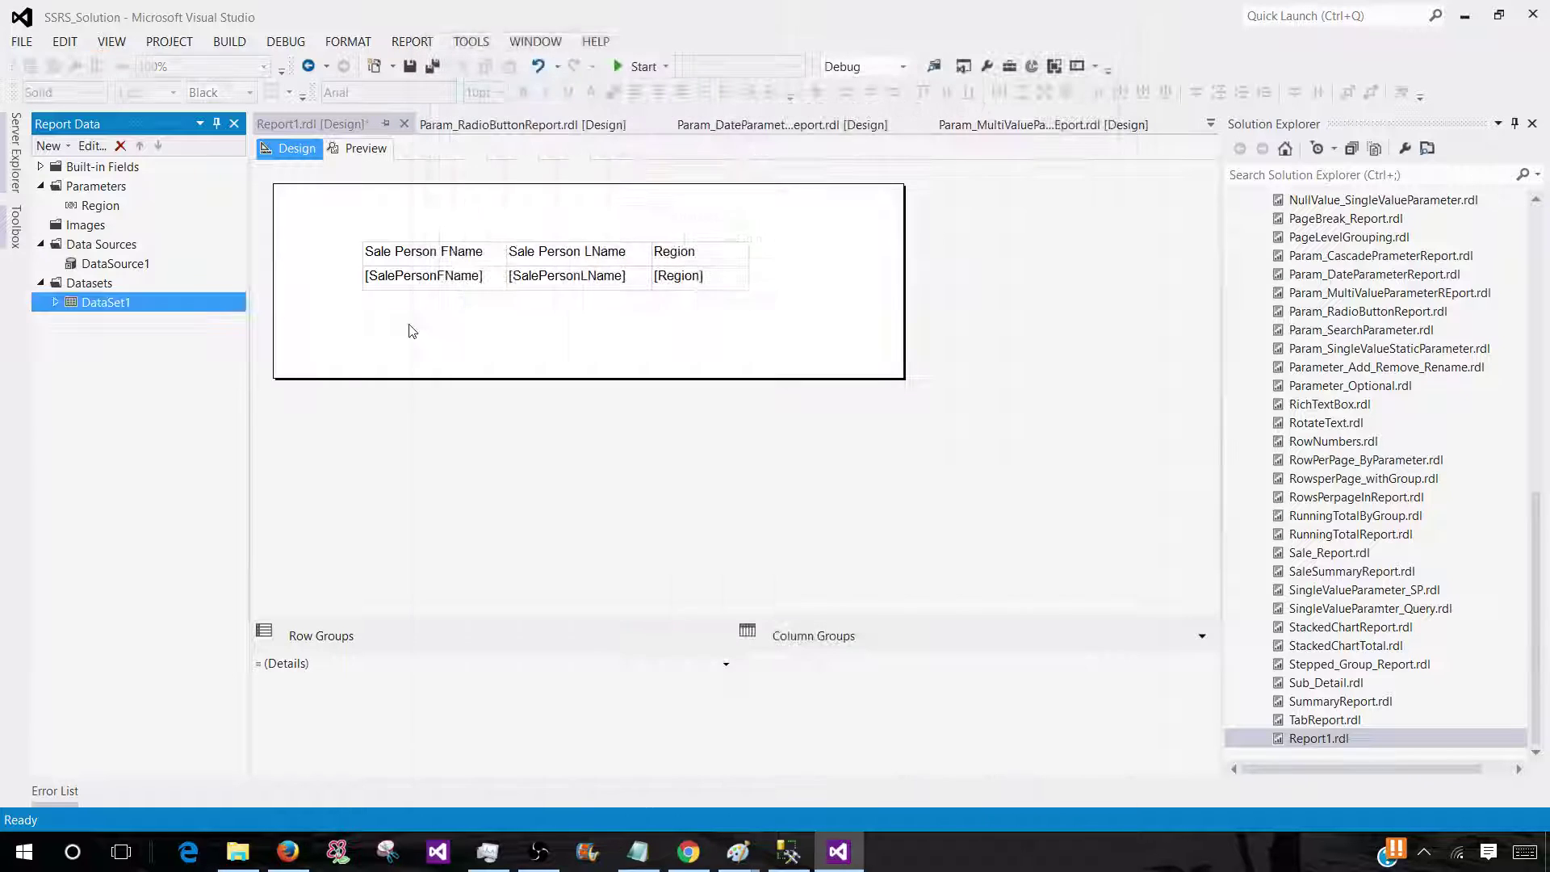
# Allow multiple values for Region and add Europe as a second default alongside Asia
pyautogui.click(98, 208)
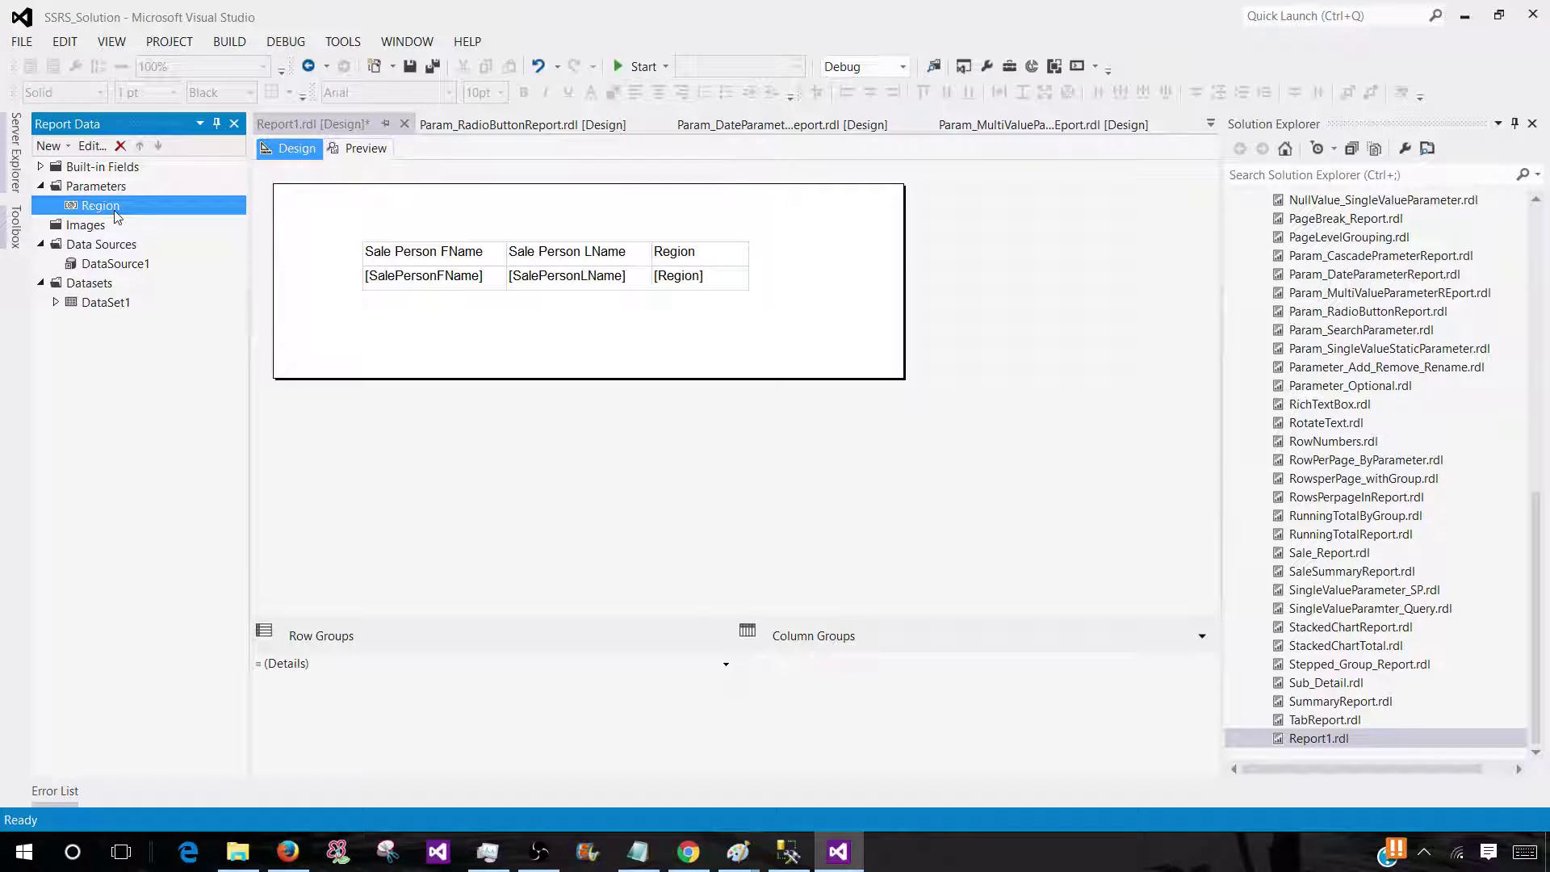
pyautogui.rightClick(117, 214)
pyautogui.click(153, 241)
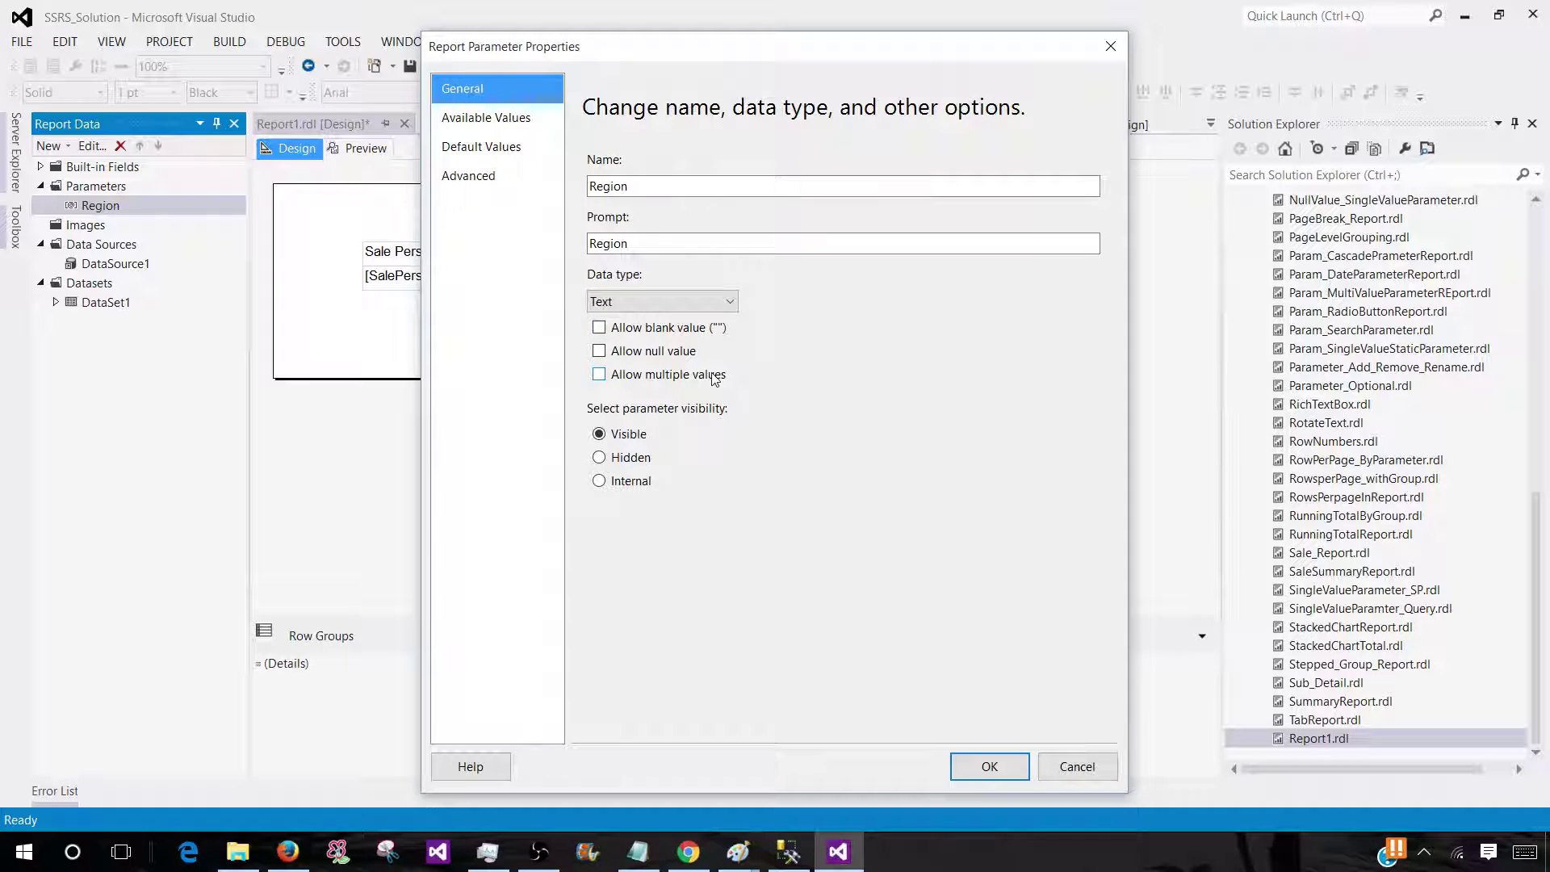
pyautogui.click(598, 374)
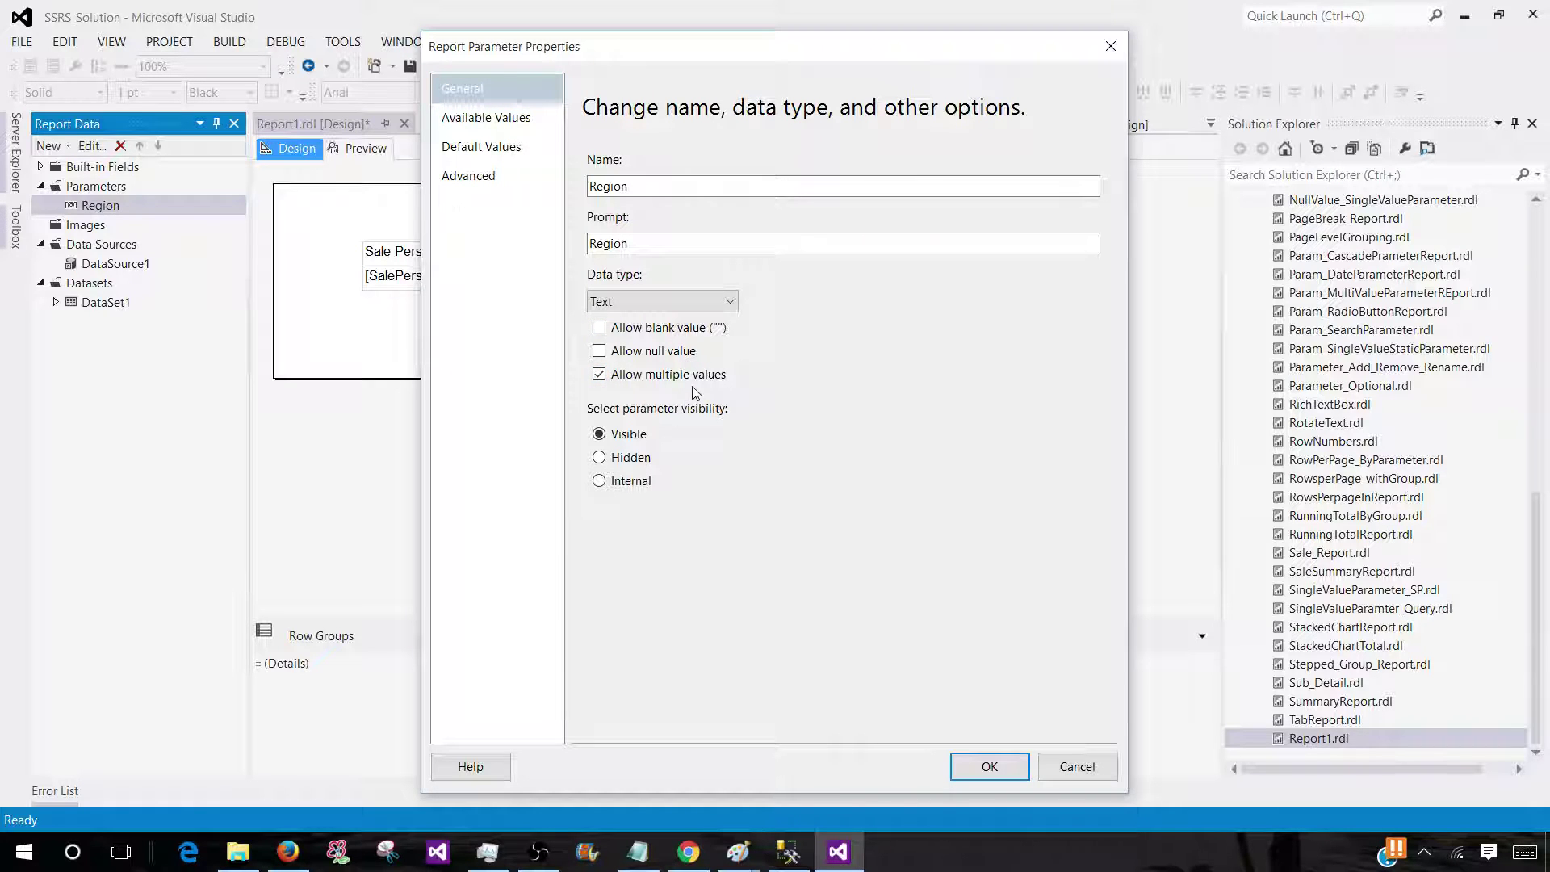
pyautogui.click(468, 149)
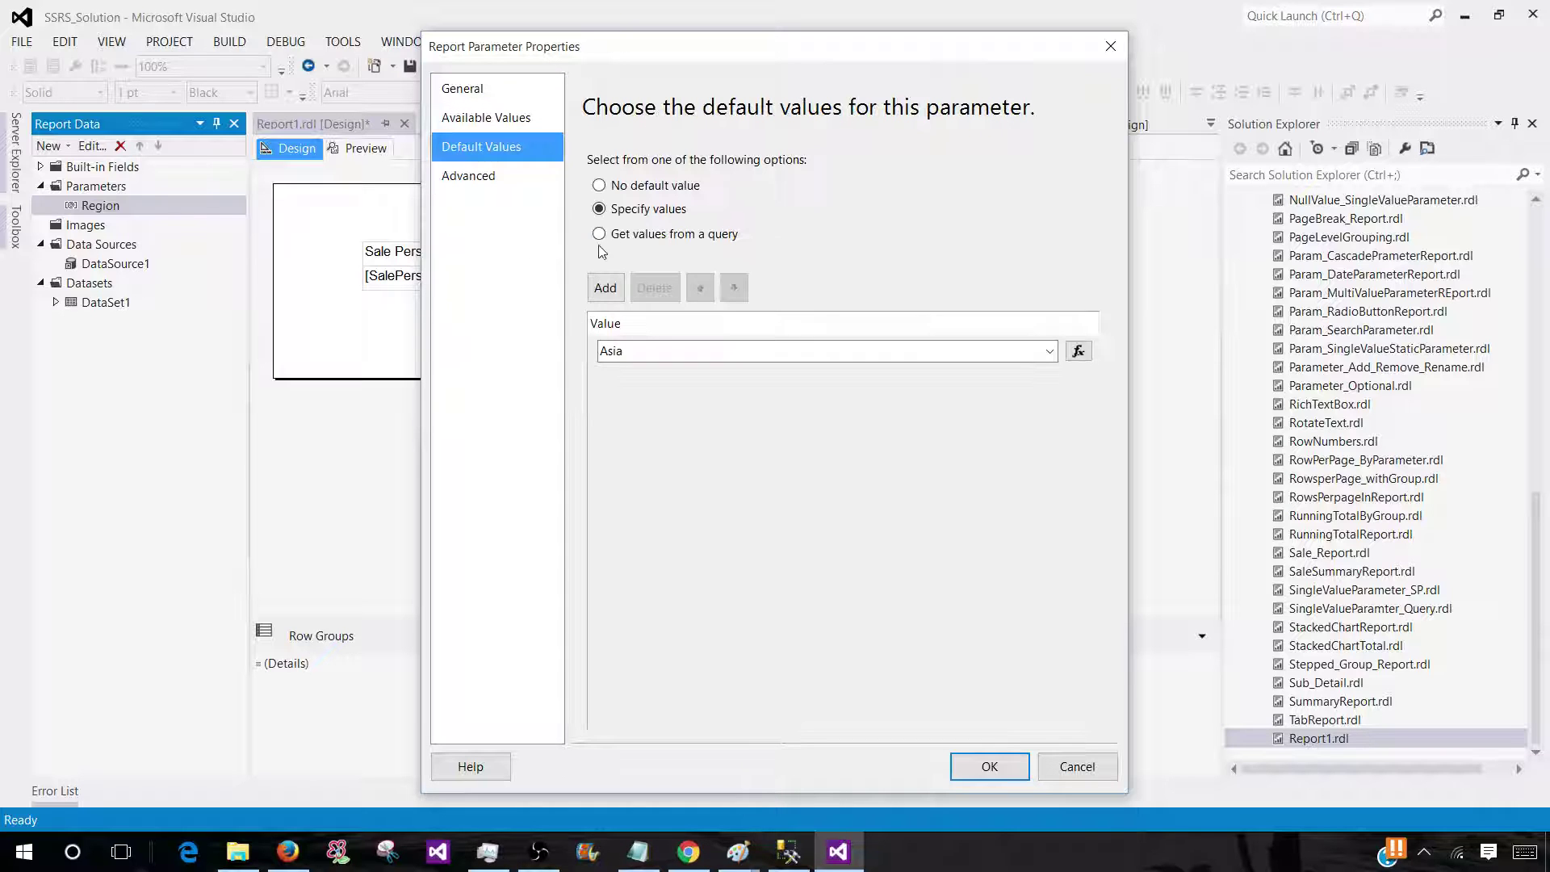
pyautogui.click(605, 288)
pyautogui.click(659, 382)
pyautogui.moveTo(659, 382); pyautogui.dragTo(569, 390)
pyautogui.write('Europe')
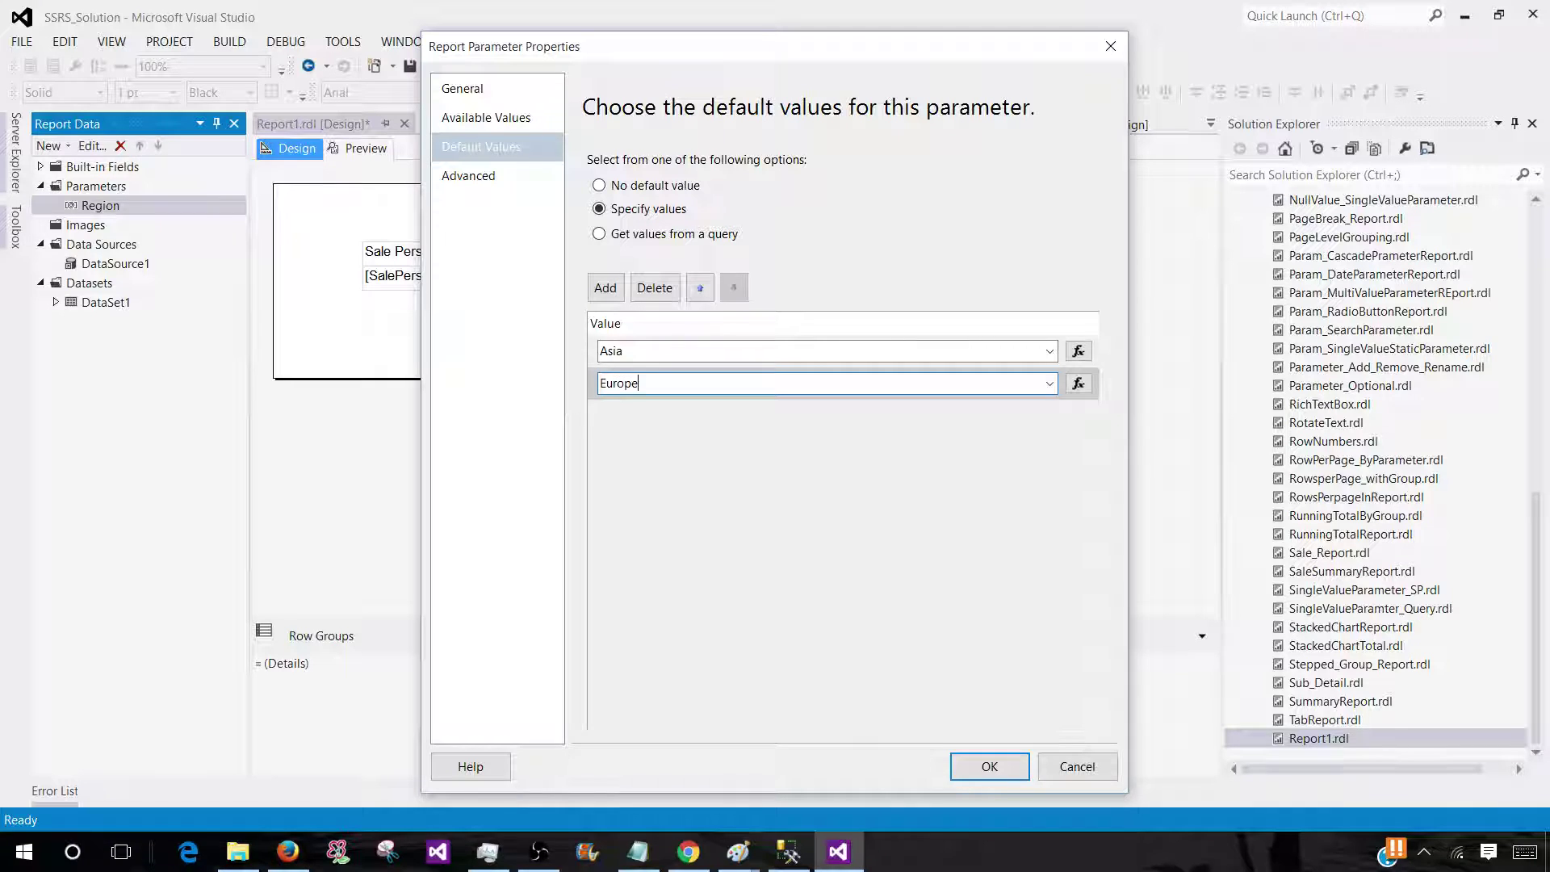
pyautogui.click(980, 774)
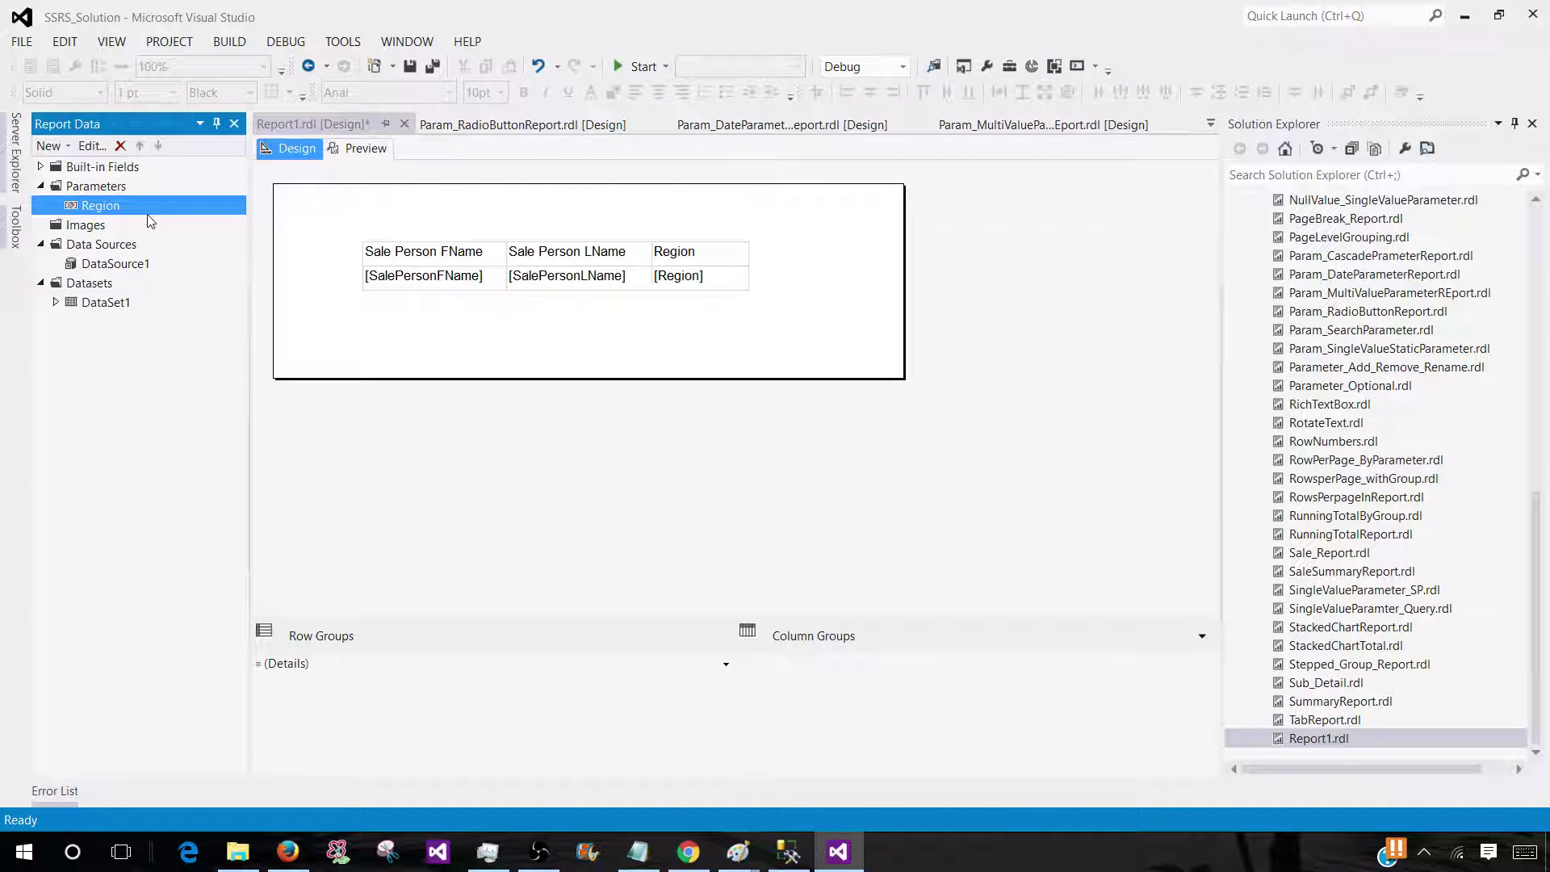
# Preview the report and rerun it with only Europe chosen in the Region list
pyautogui.click(365, 149)
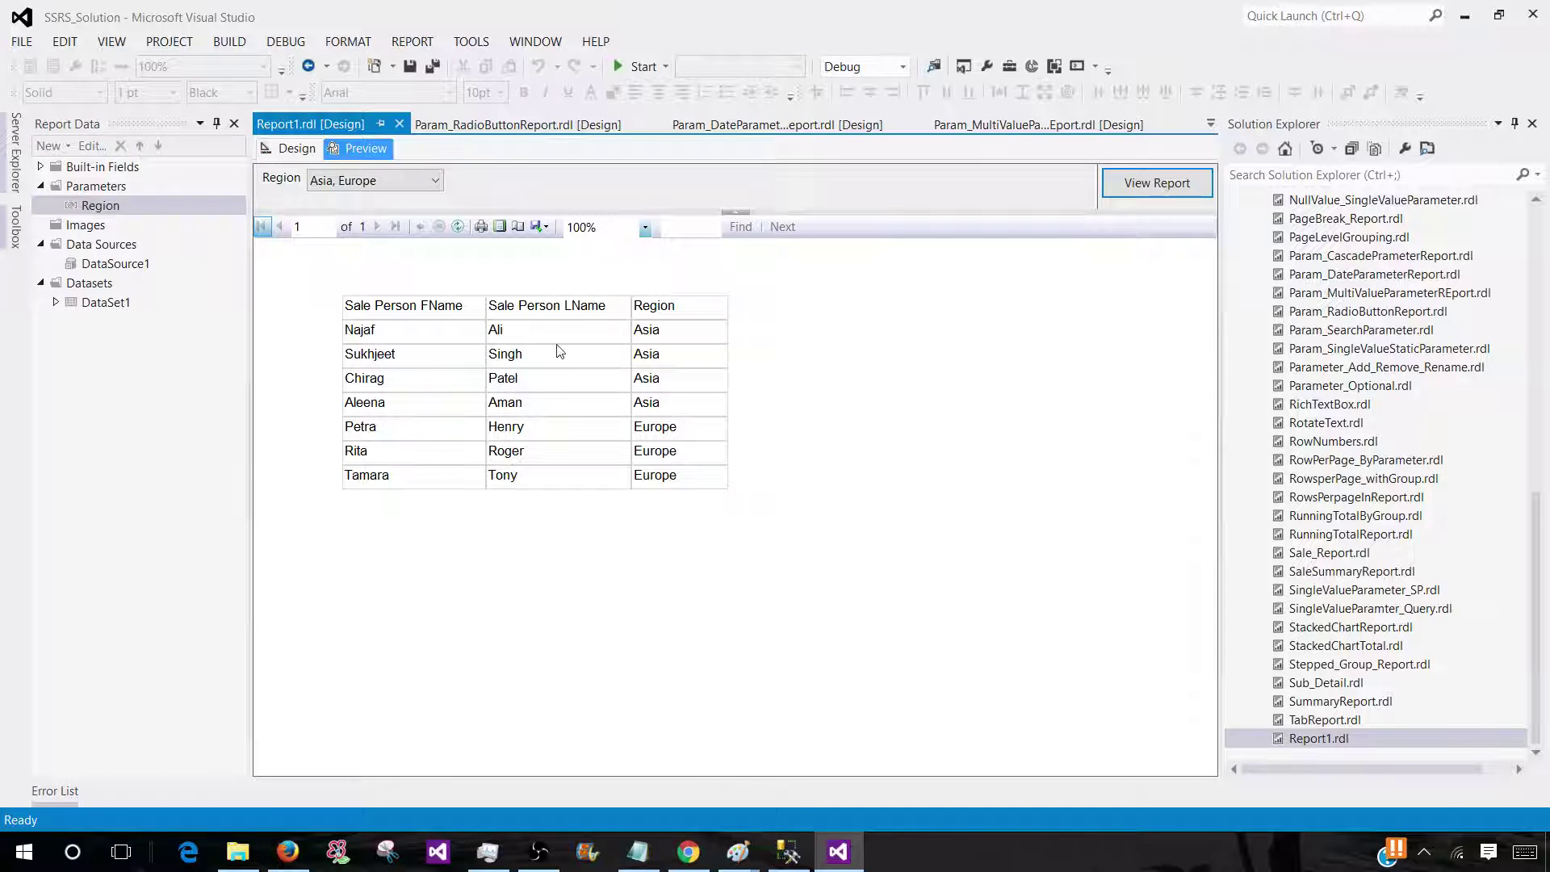
pyautogui.click(406, 186)
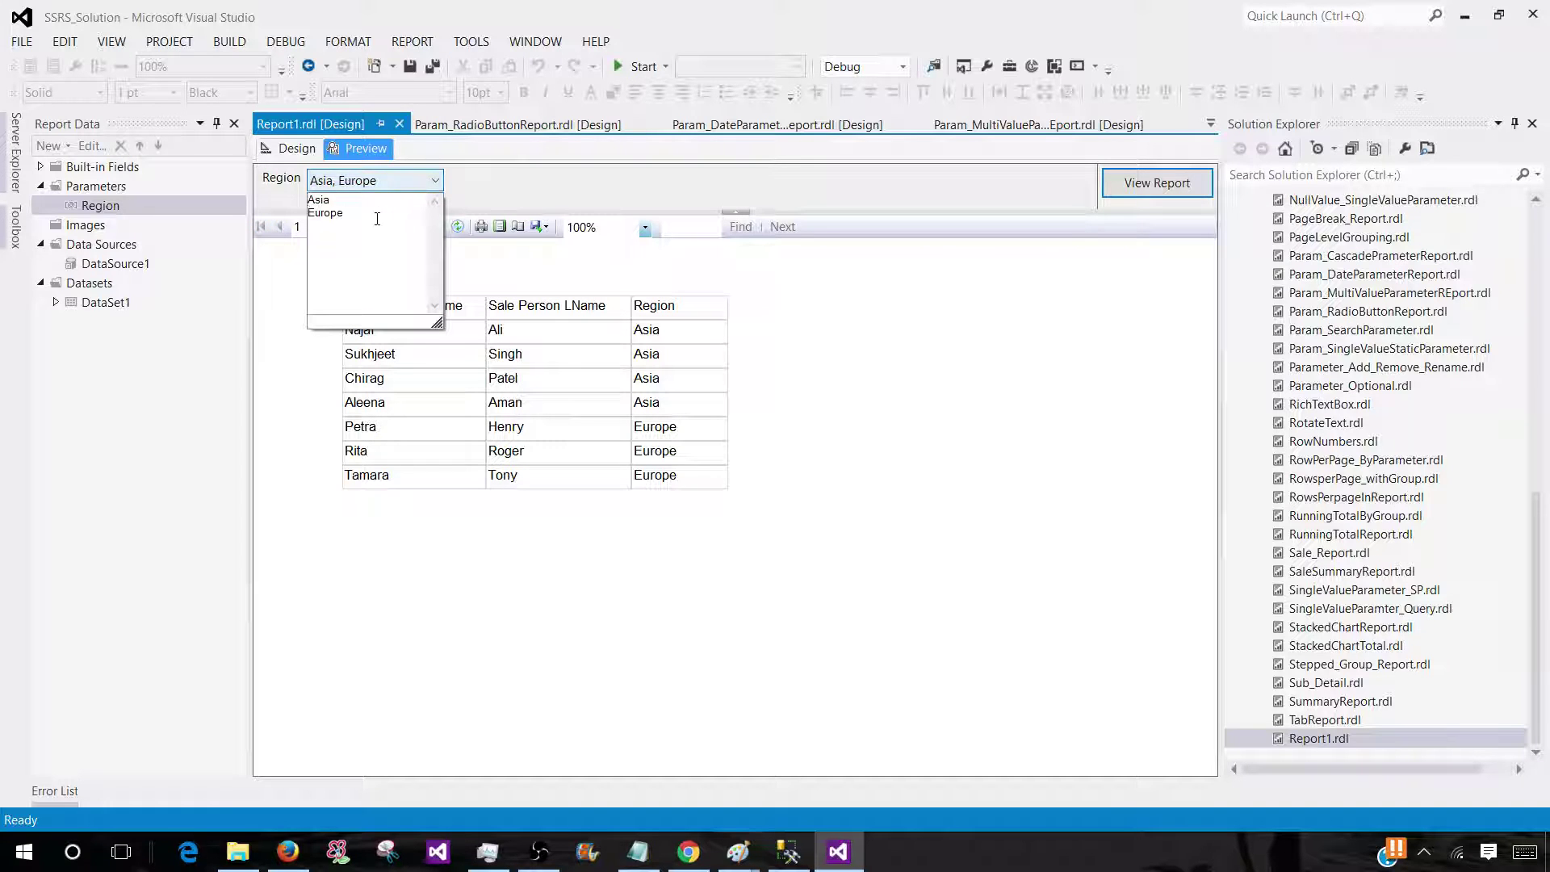
pyautogui.moveTo(377, 213); pyautogui.dragTo(319, 201)
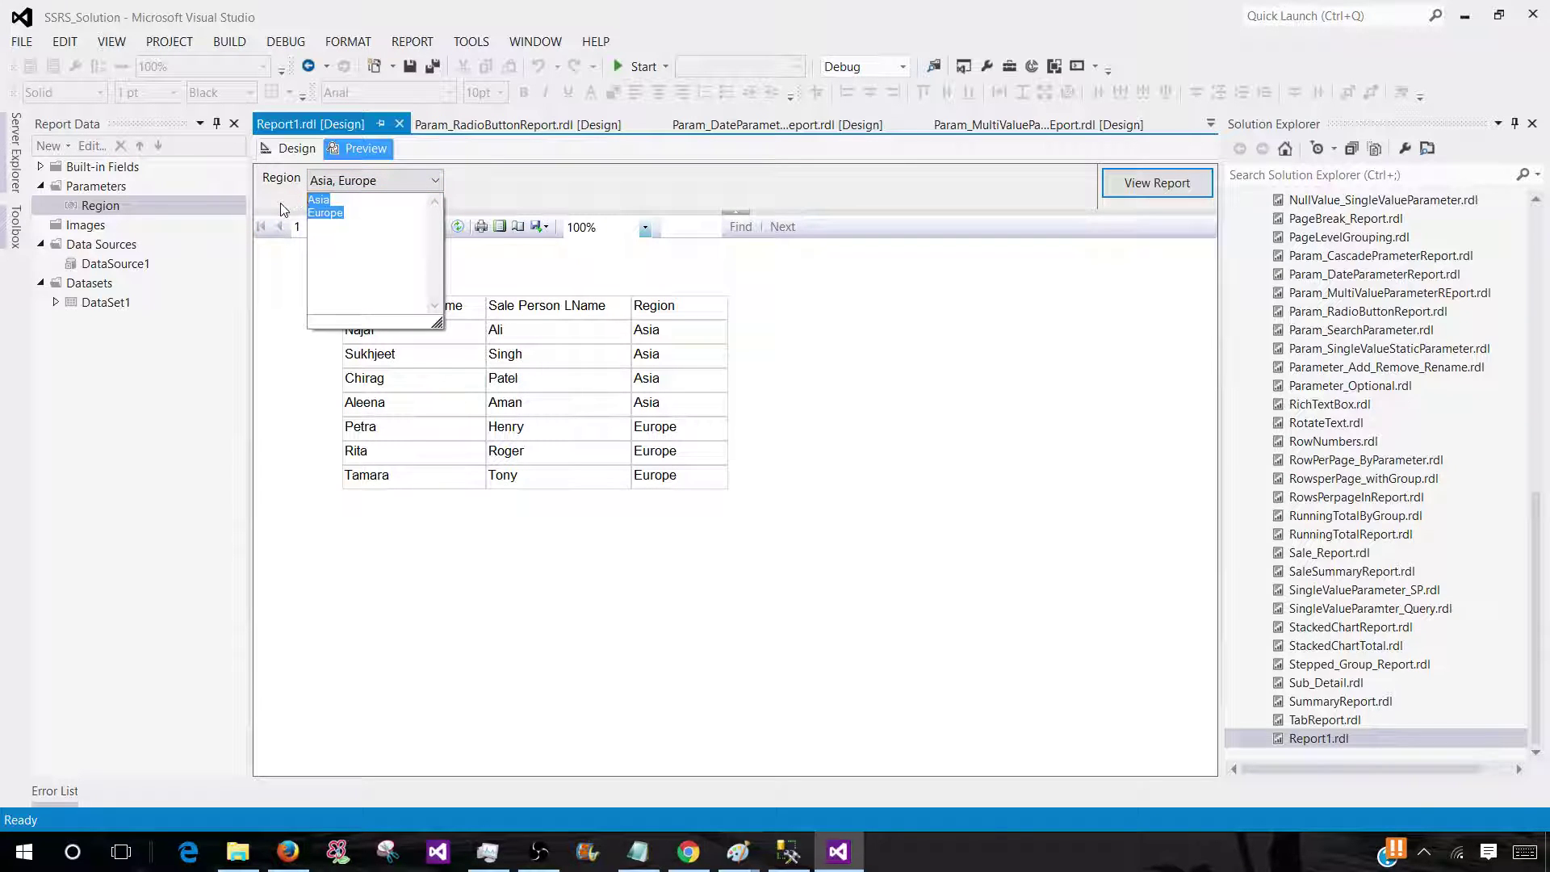
pyautogui.write('Europe')
pyautogui.press('Return')
pyautogui.click(1160, 194)
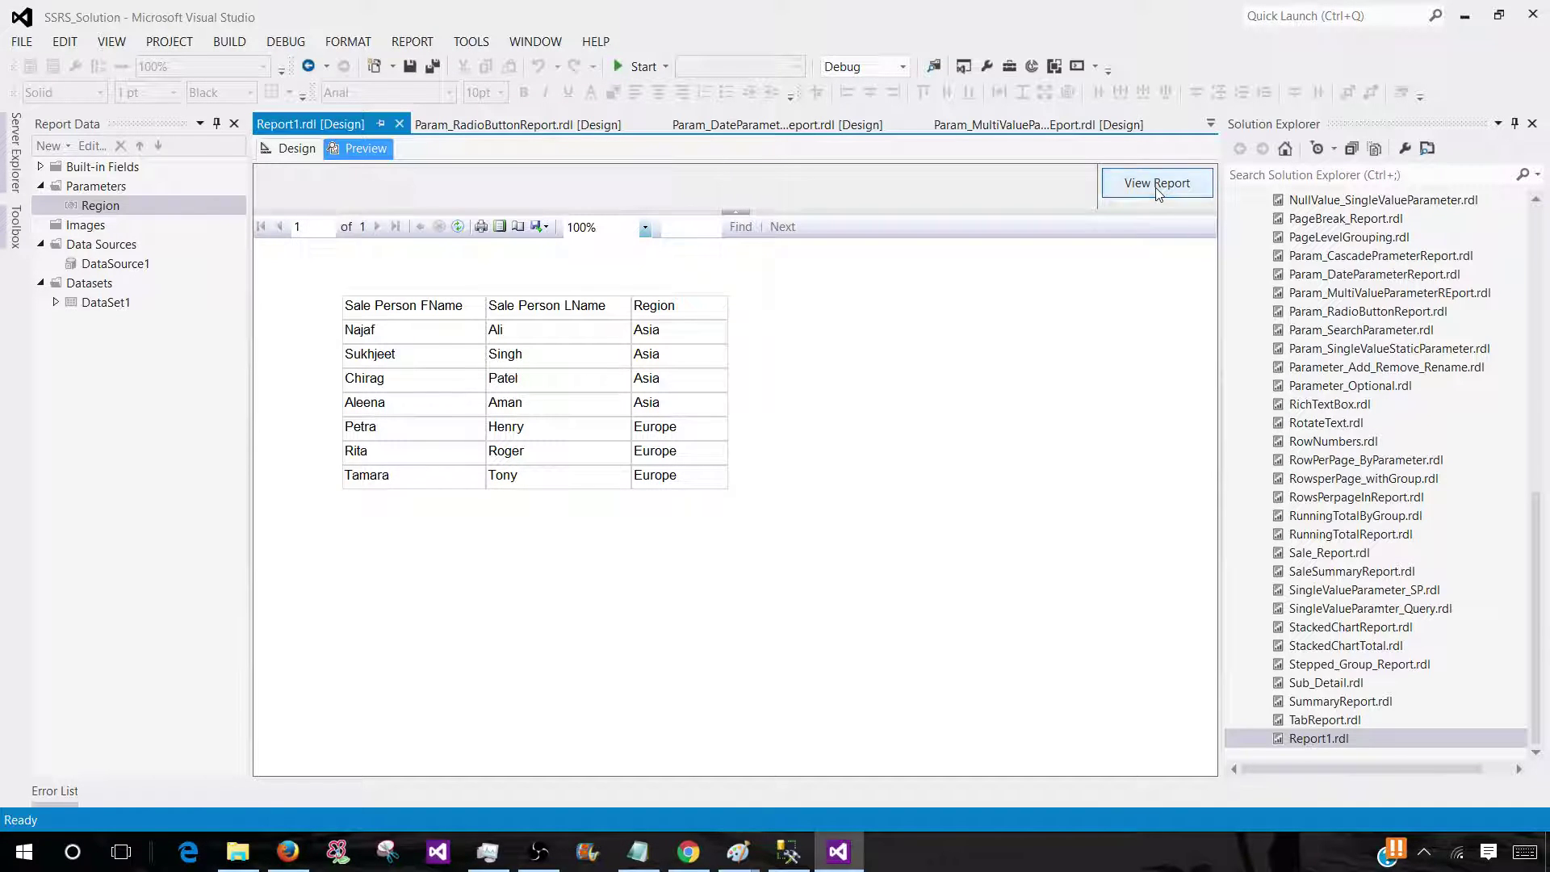
pyautogui.click(363, 191)
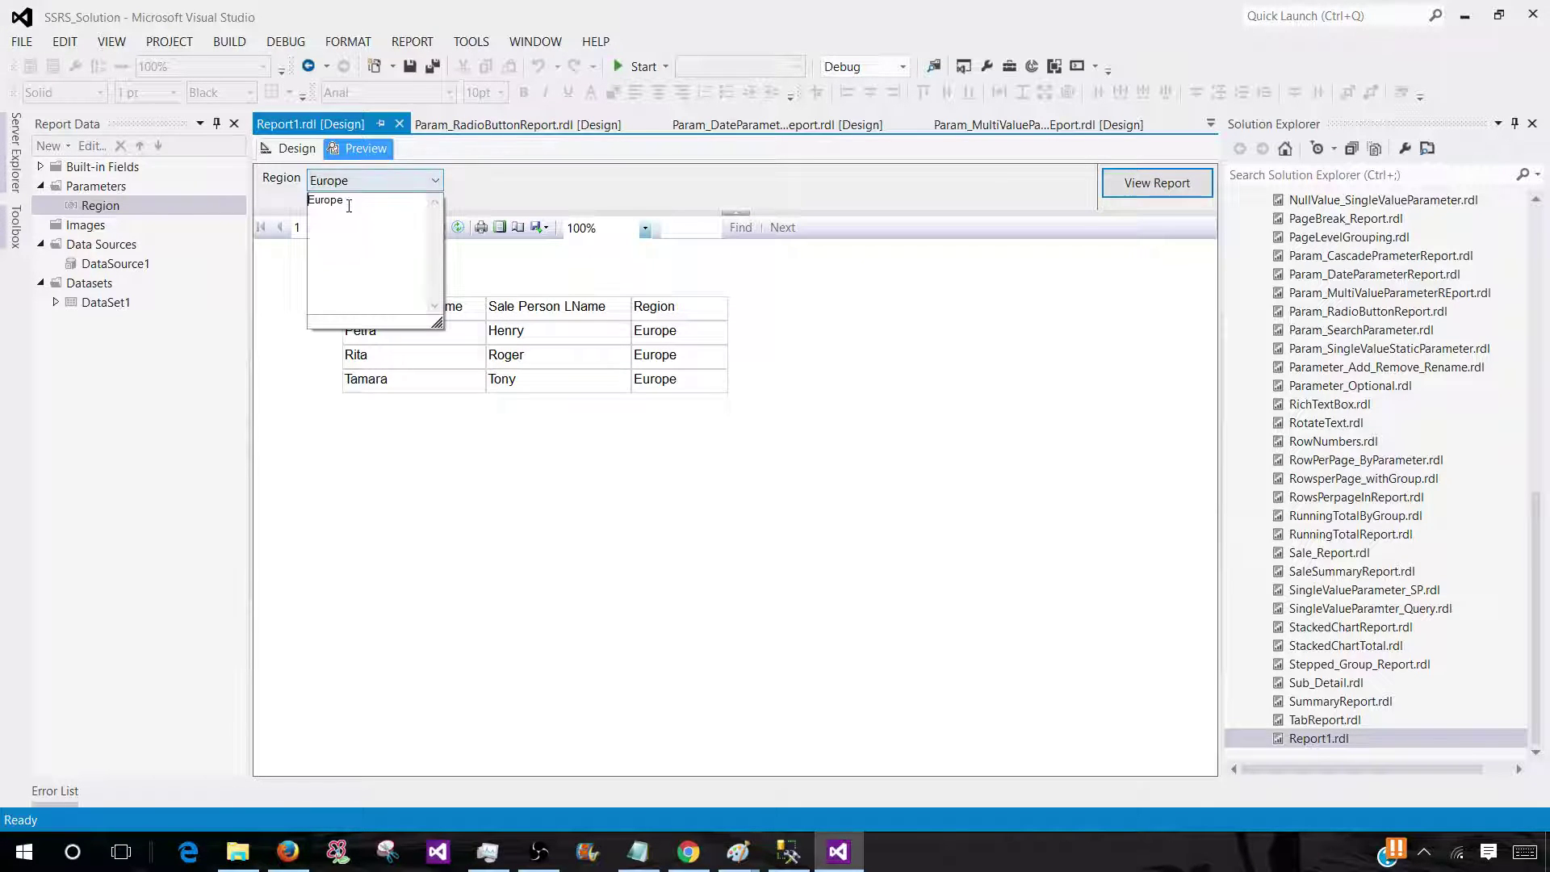
pyautogui.click(750, 198)
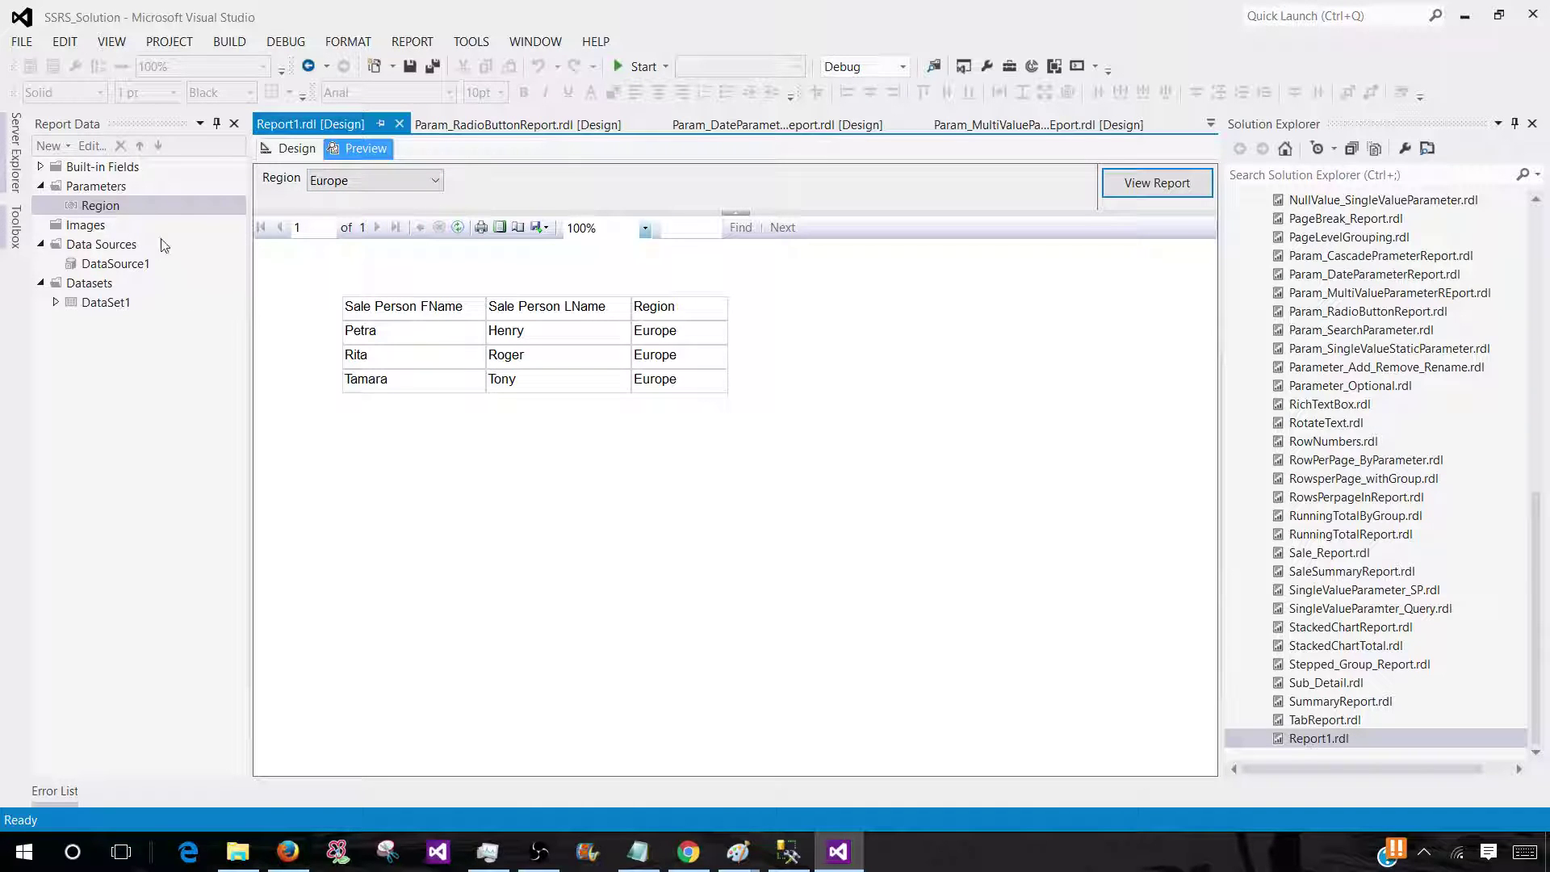
# Switch Report1.rdl back to the Design view showing the salesperson table
pyautogui.click(292, 150)
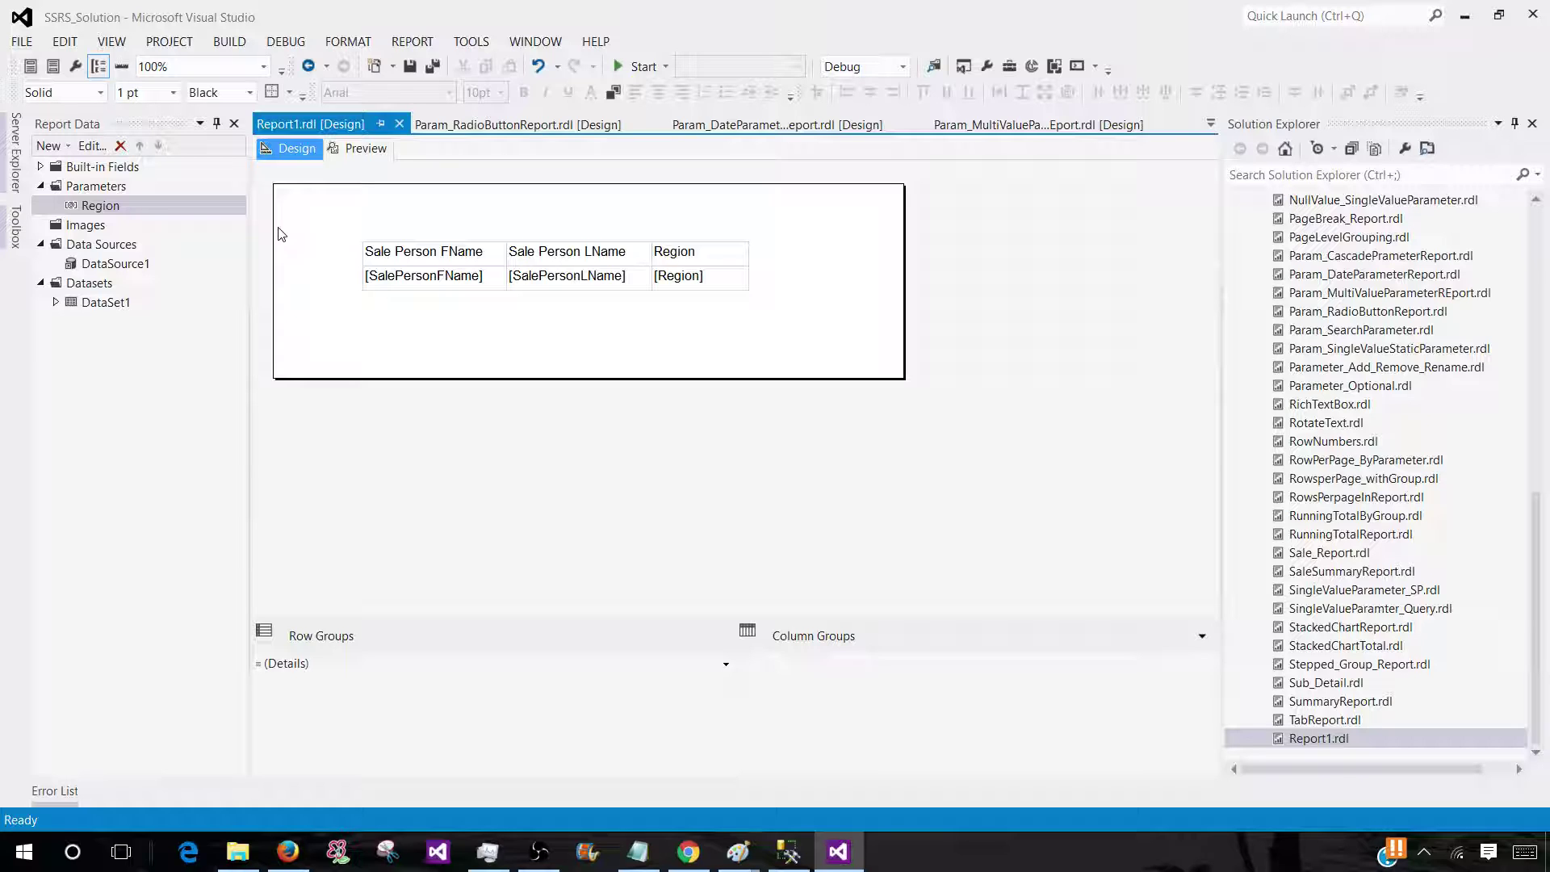
# Add a new dataset to the report and name it RegionDefault
pyautogui.rightClick(105, 283)
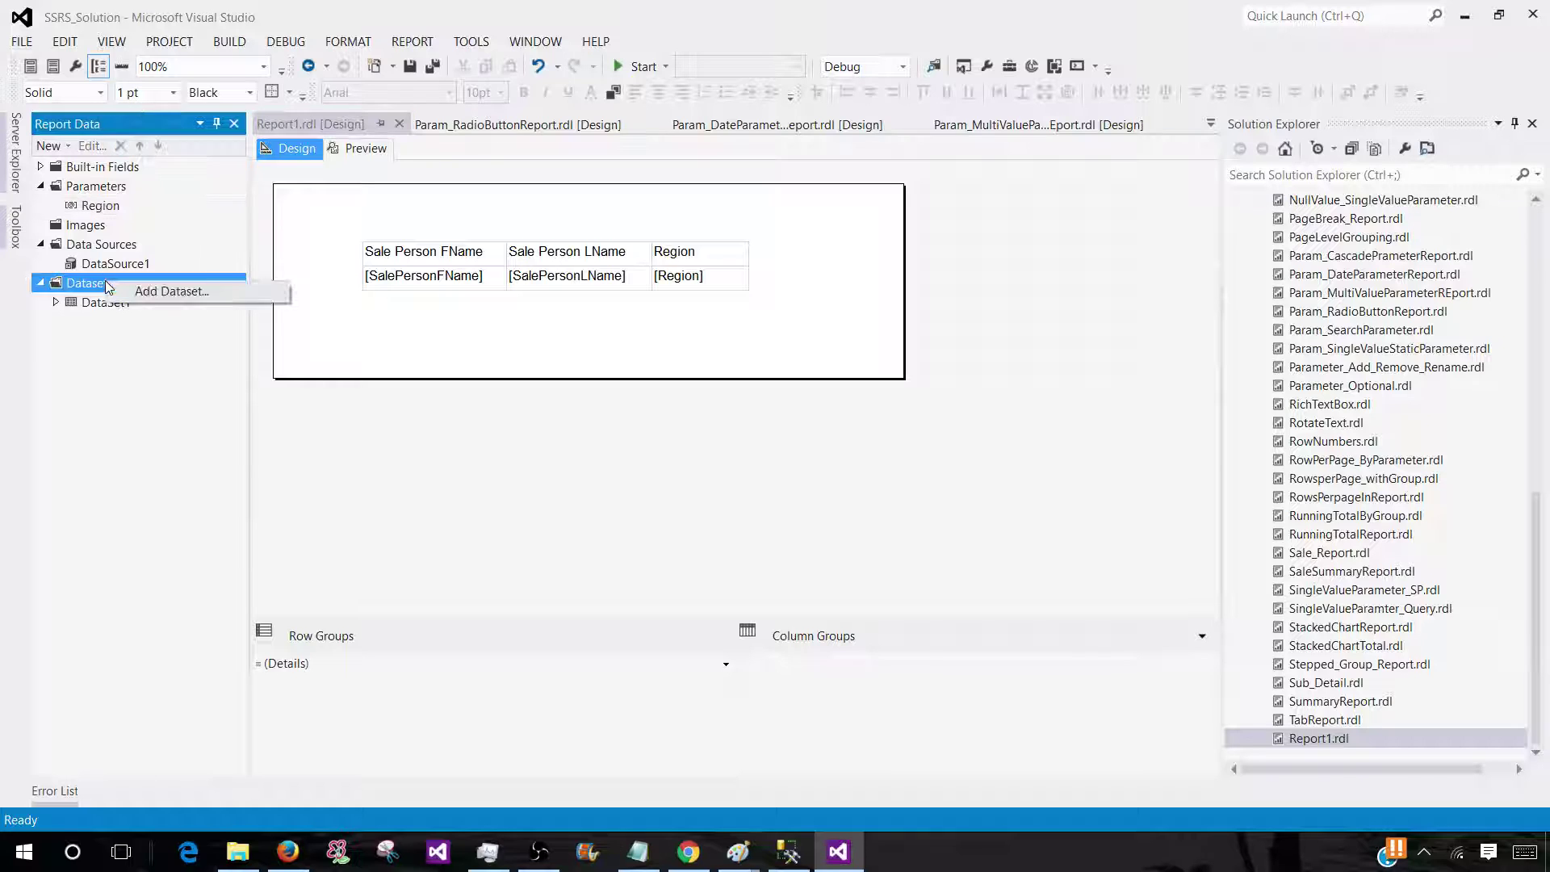
pyautogui.click(157, 298)
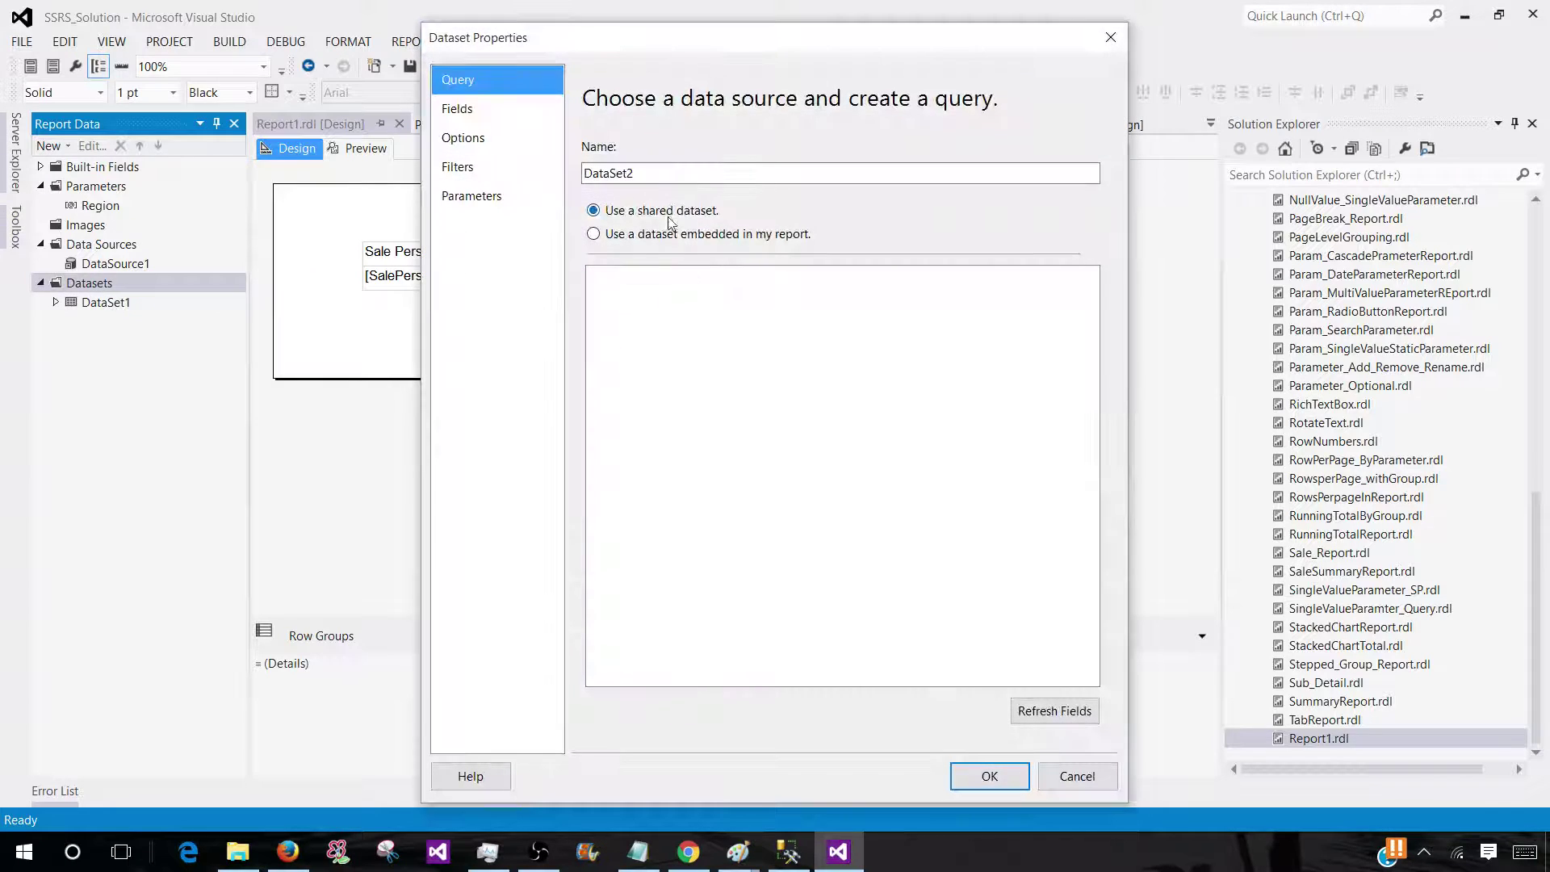
pyautogui.click(697, 174)
pyautogui.doubleClick(697, 174)
pyautogui.write('RegionDefault')
# Make RegionDefault embedded on DataSource1 with query 'Select distinct Region from dbo.TotalSale'
pyautogui.click(593, 233)
pyautogui.click(607, 302)
pyautogui.click(630, 322)
pyautogui.click(696, 483)
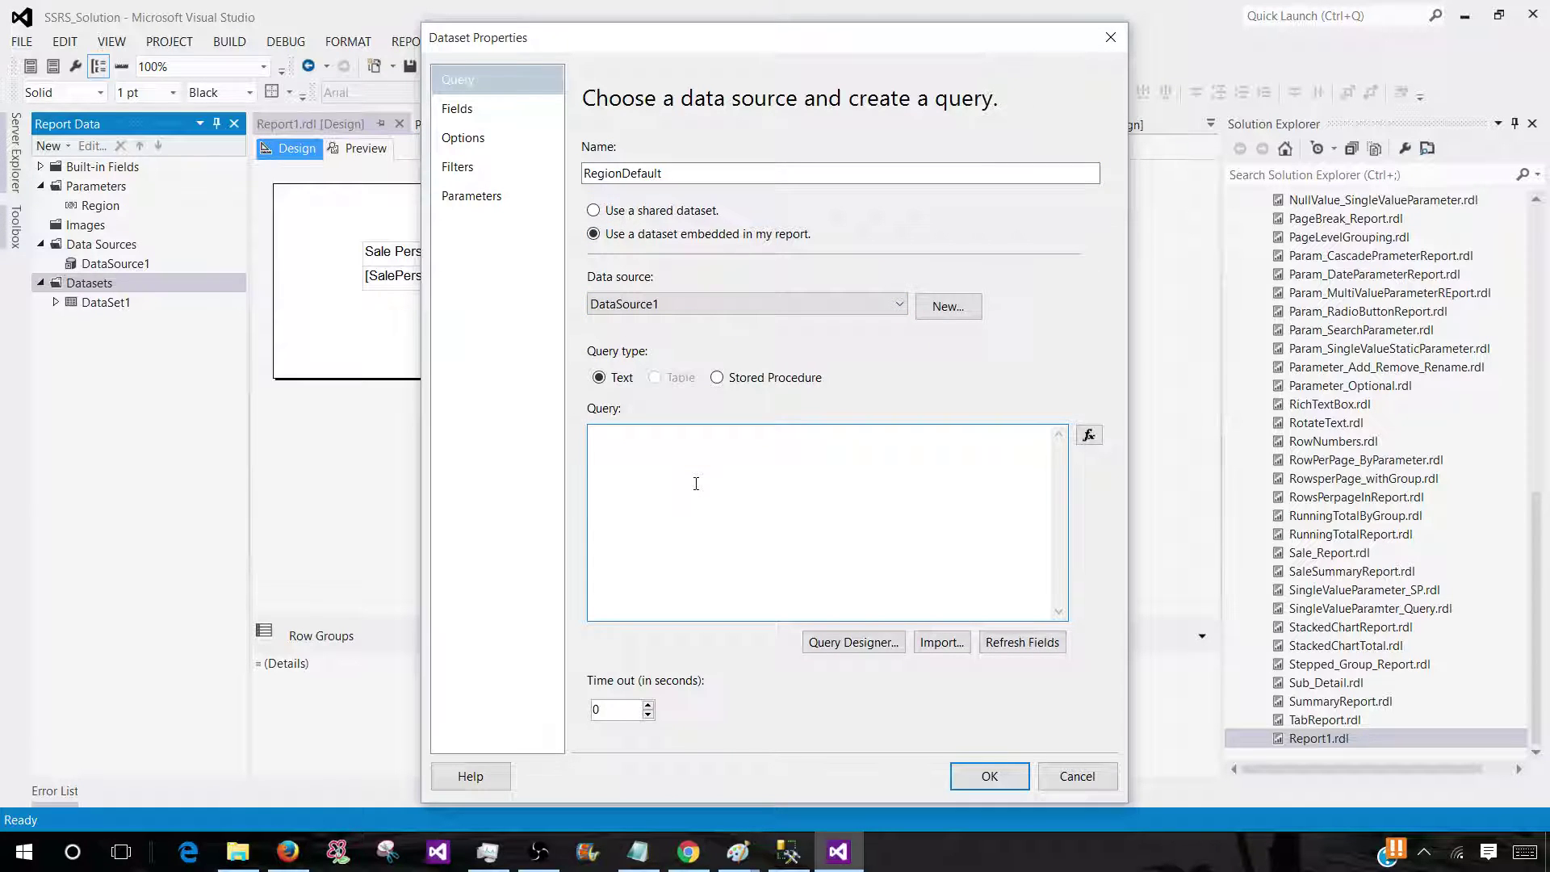
pyautogui.write('Select distinct Region from dbo')
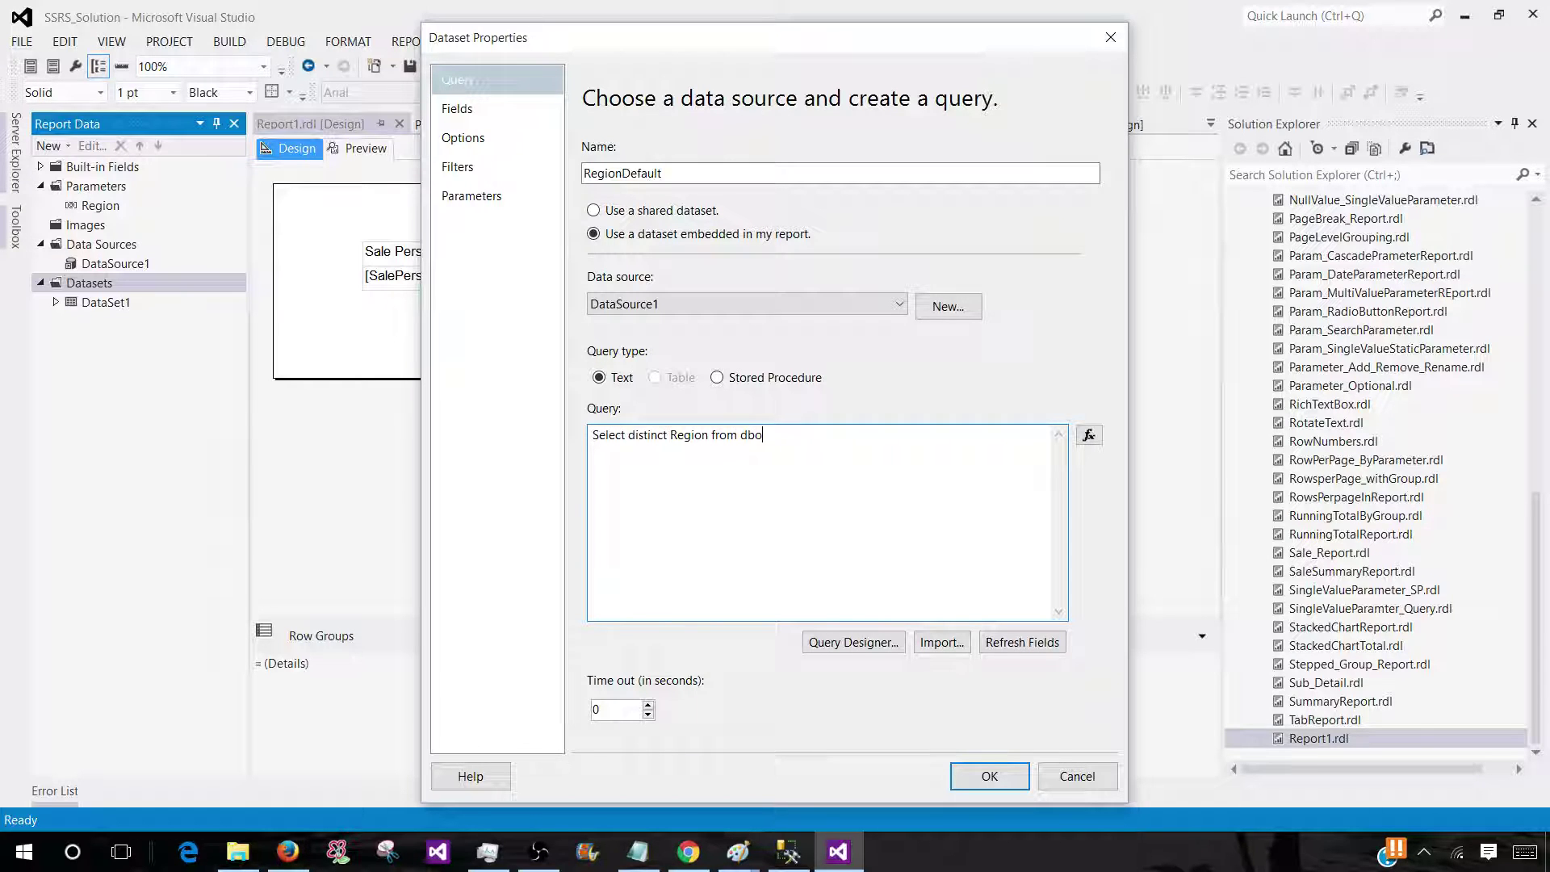
pyautogui.write('.TotalSale')
pyautogui.click(989, 776)
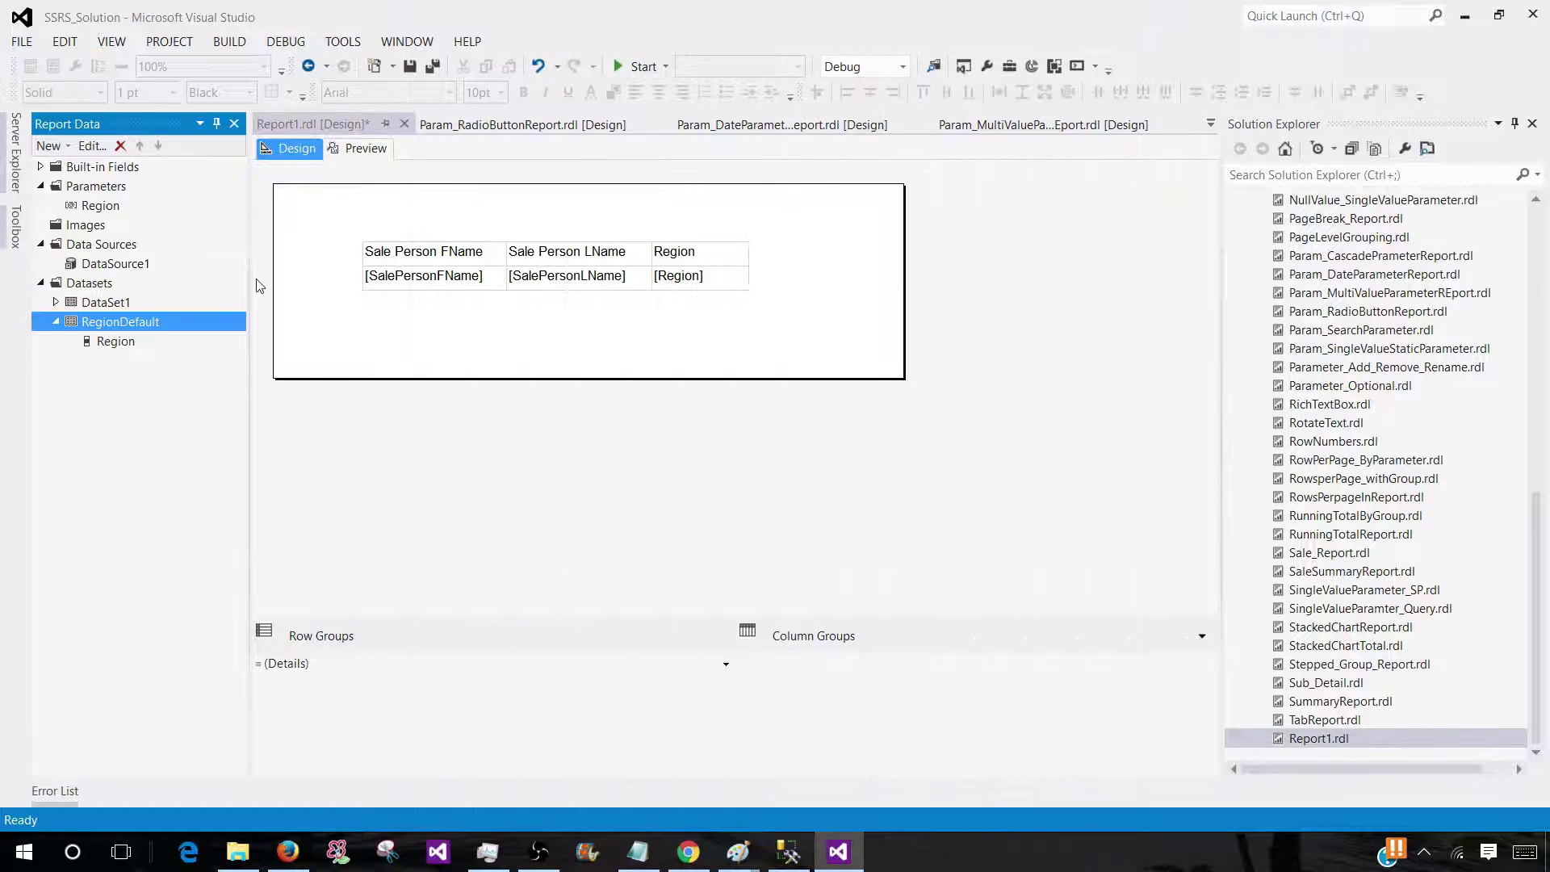
# Set Region's default values from the query, using dataset RegionDefault and value field Region
pyautogui.click(103, 206)
pyautogui.rightClick(131, 207)
pyautogui.click(172, 243)
pyautogui.click(482, 146)
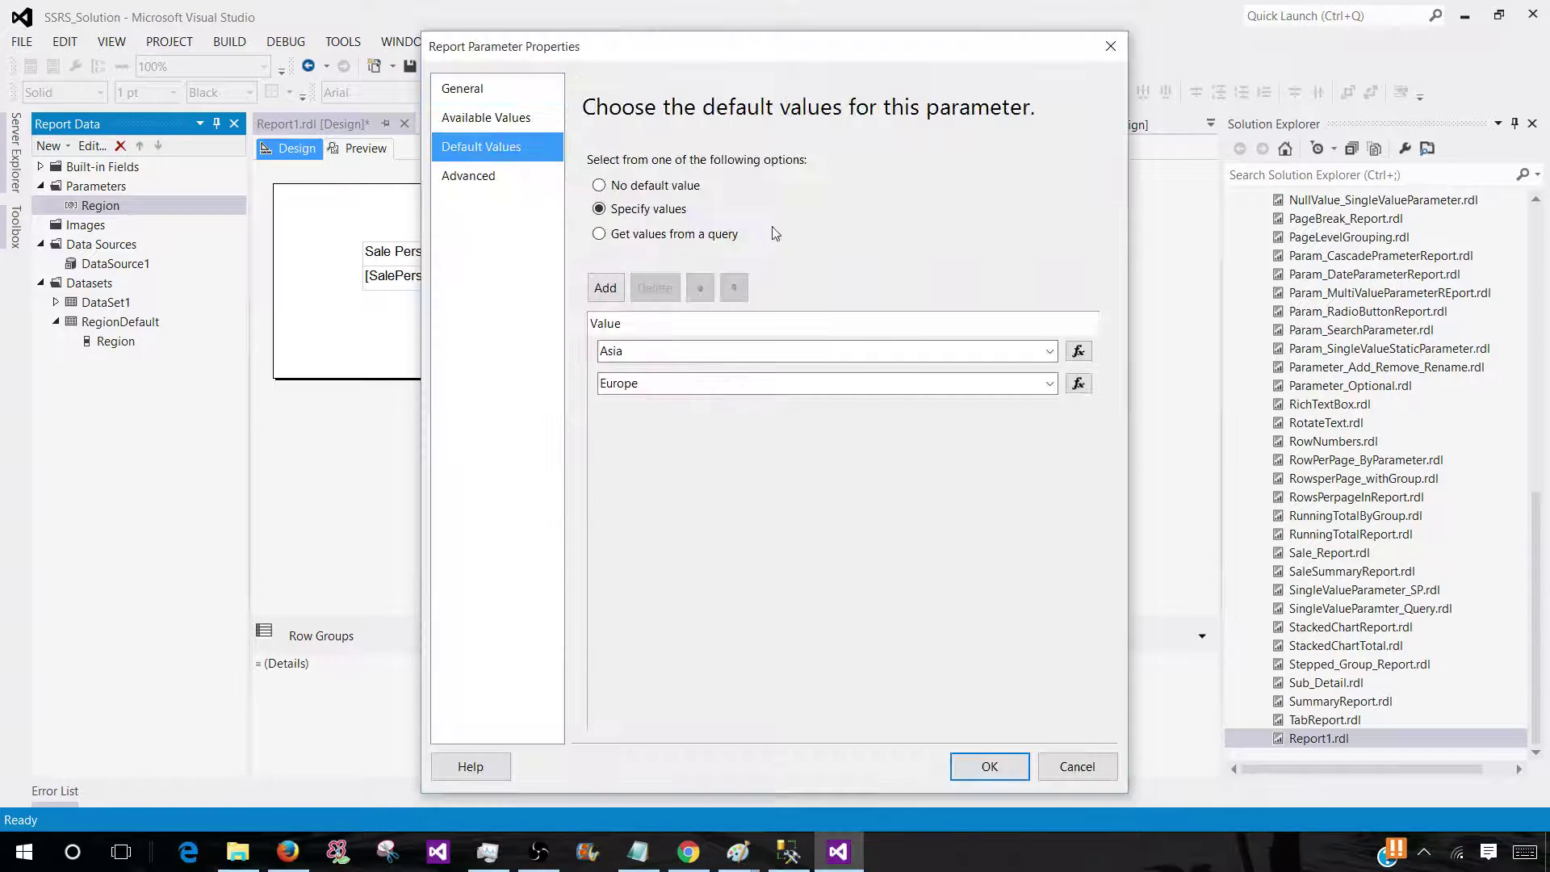
pyautogui.click(678, 243)
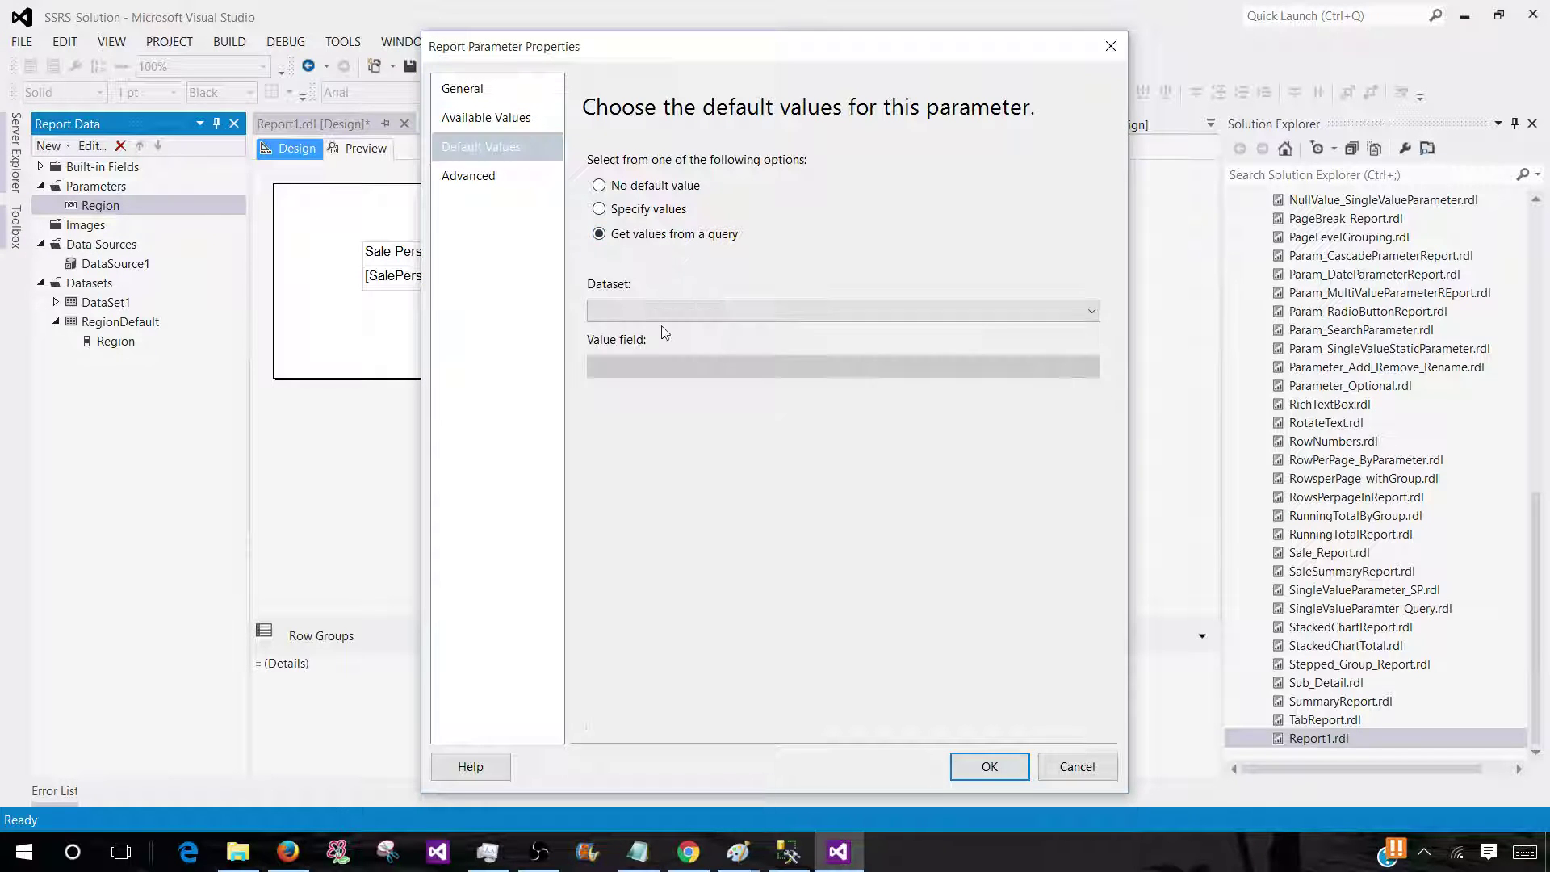
pyautogui.click(661, 311)
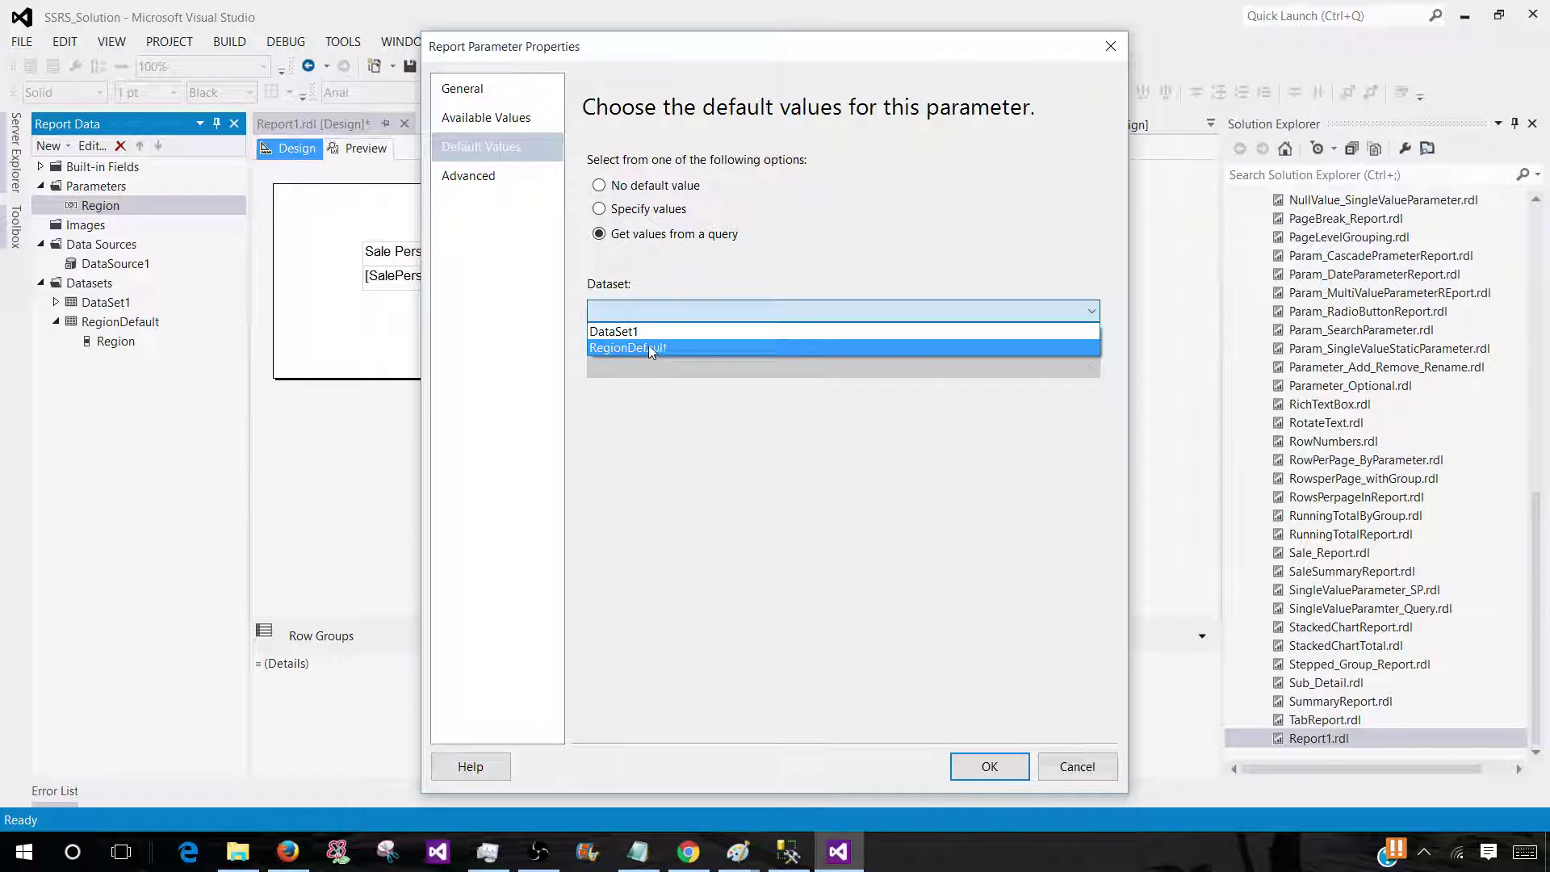
pyautogui.click(648, 346)
pyautogui.click(731, 367)
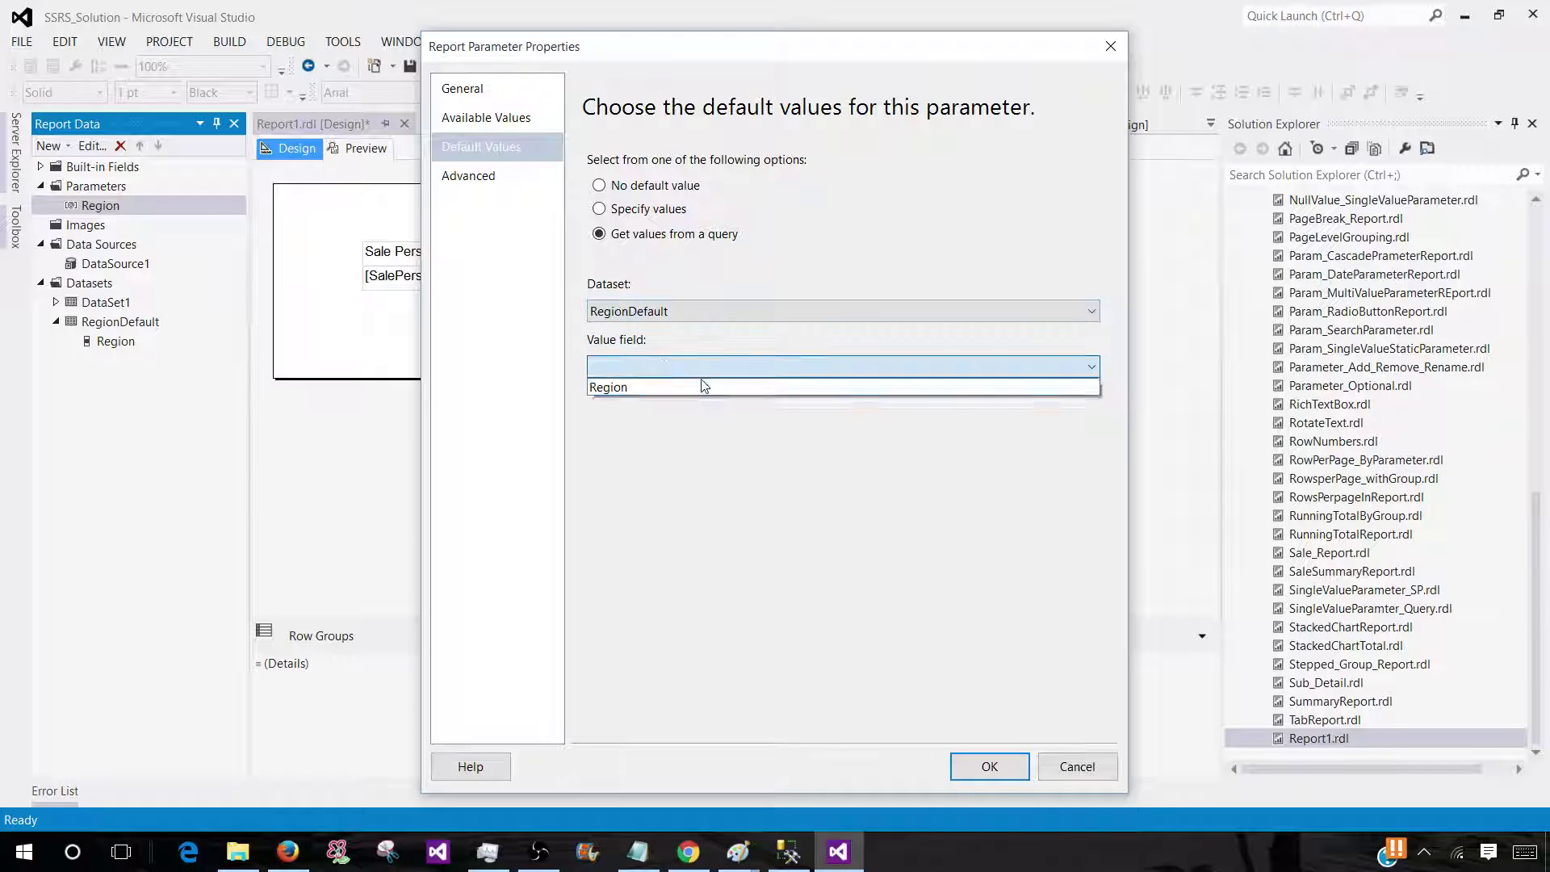
pyautogui.click(646, 386)
pyautogui.click(990, 766)
pyautogui.click(367, 150)
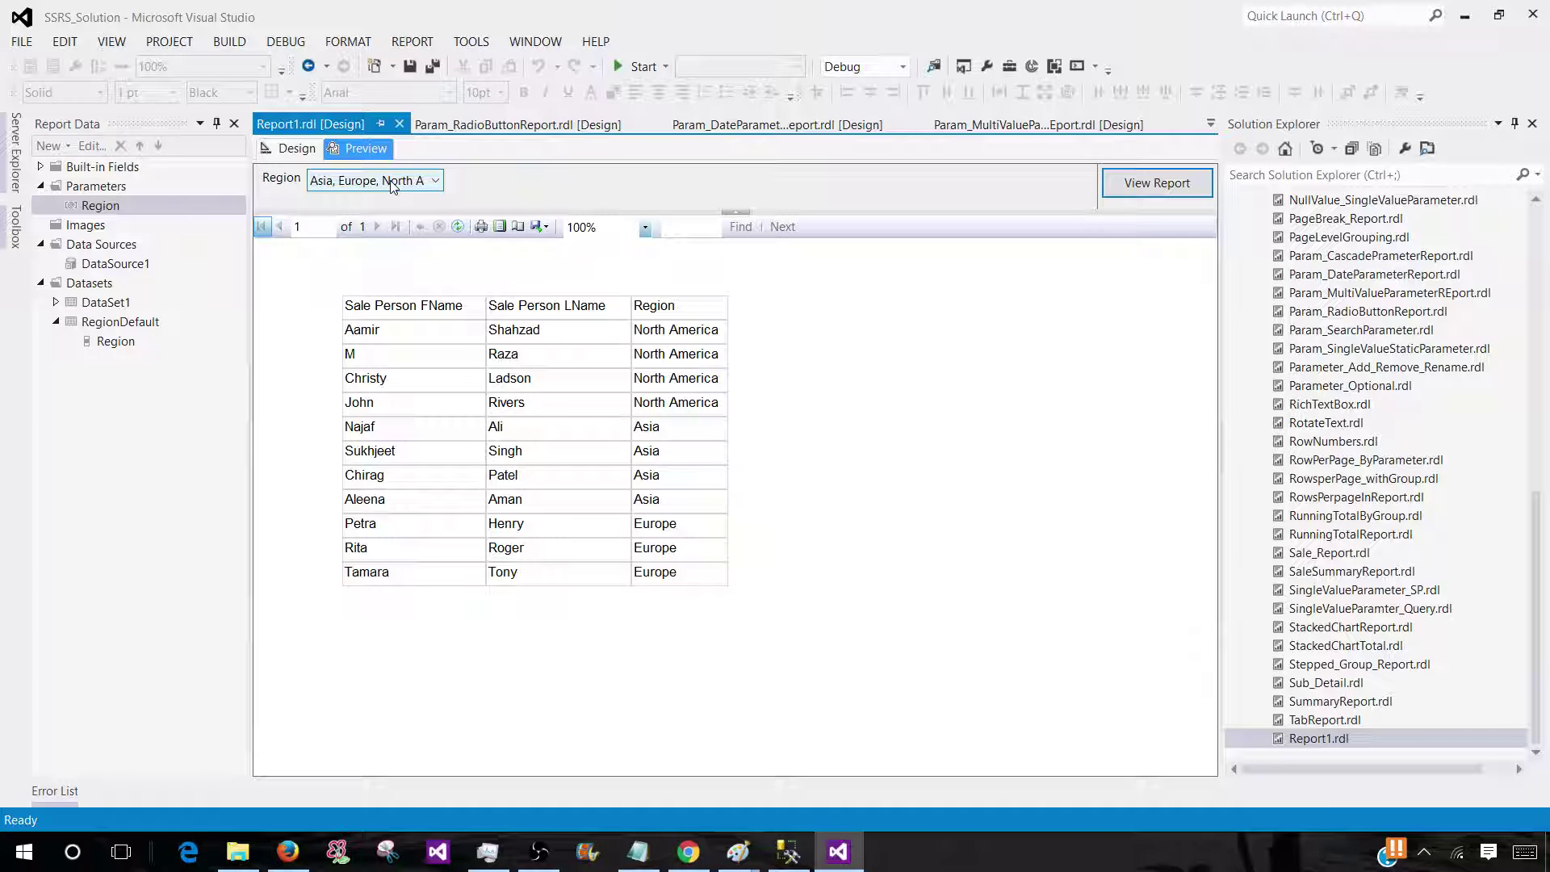
# Check that Region defaults to Asia, Europe and North America, listing eleven salespeople
pyautogui.click(391, 185)
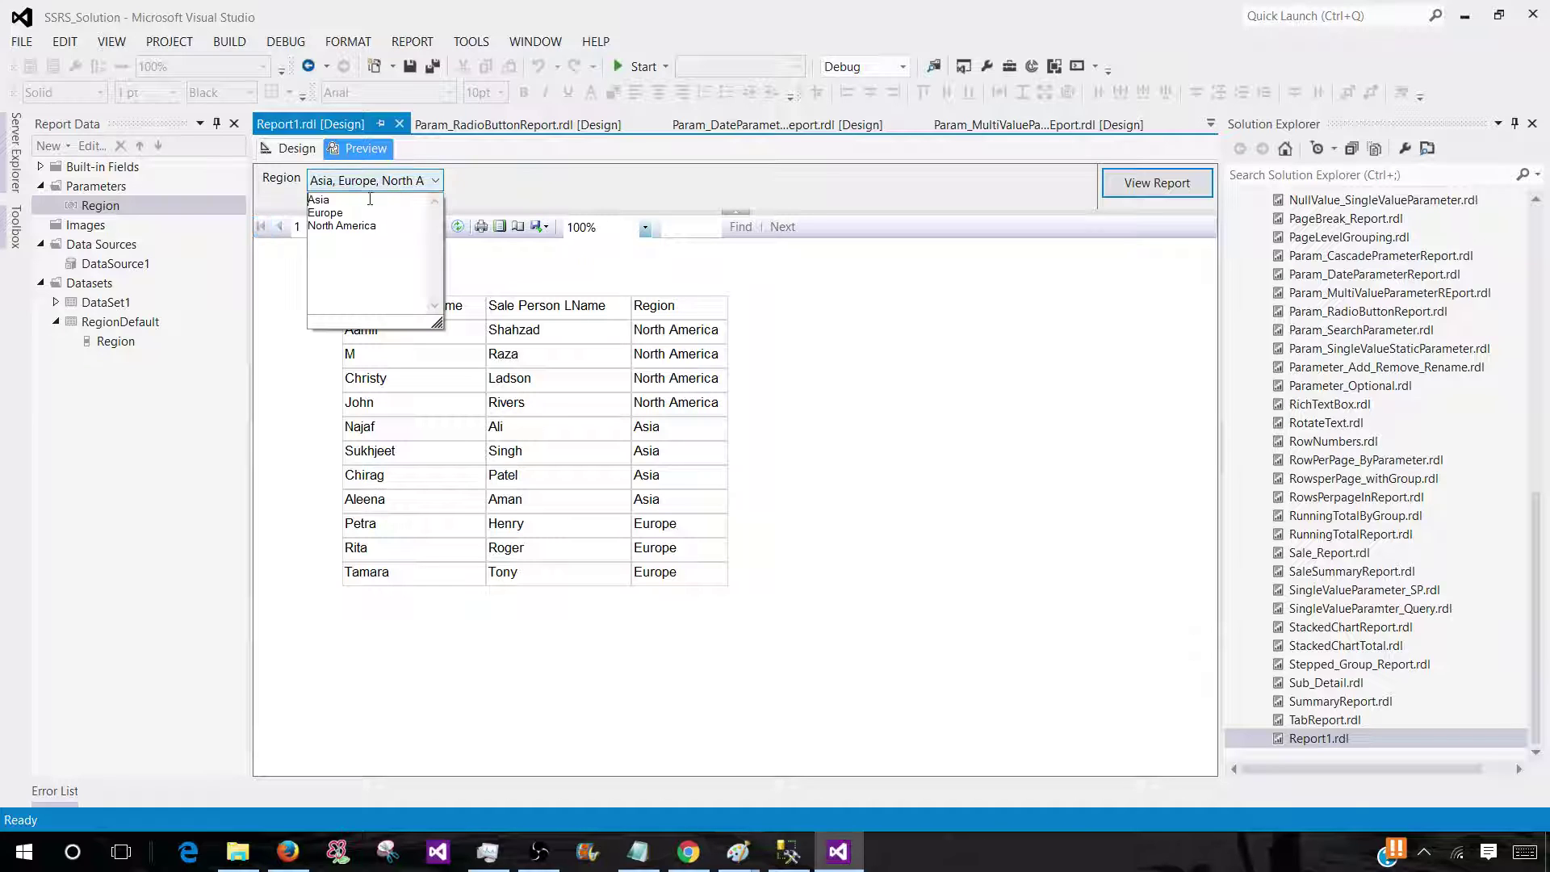
pyautogui.click(533, 182)
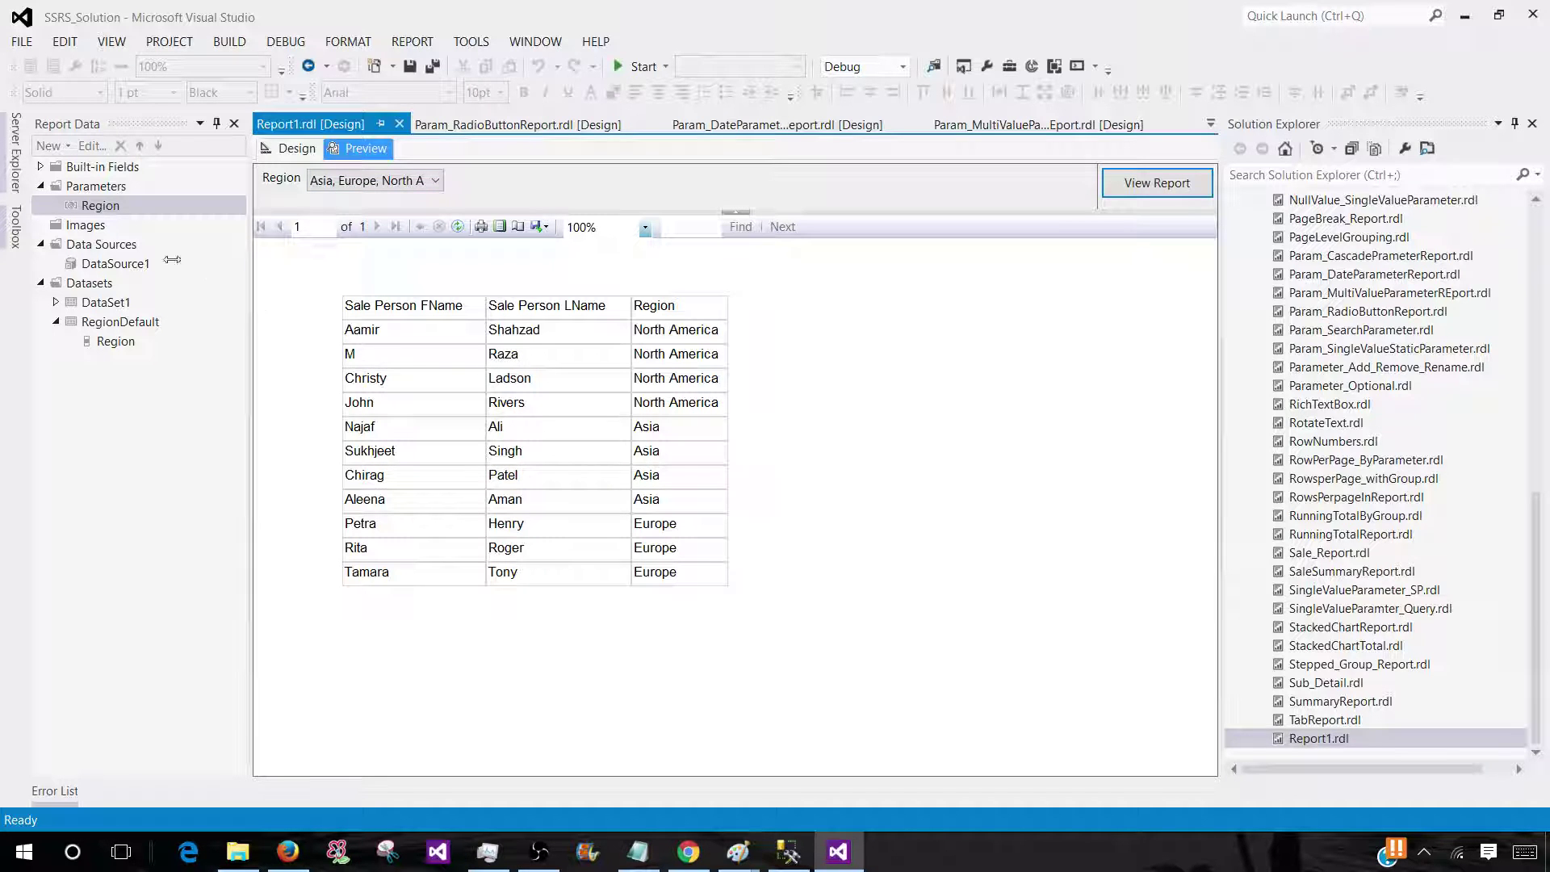
pyautogui.click(267, 154)
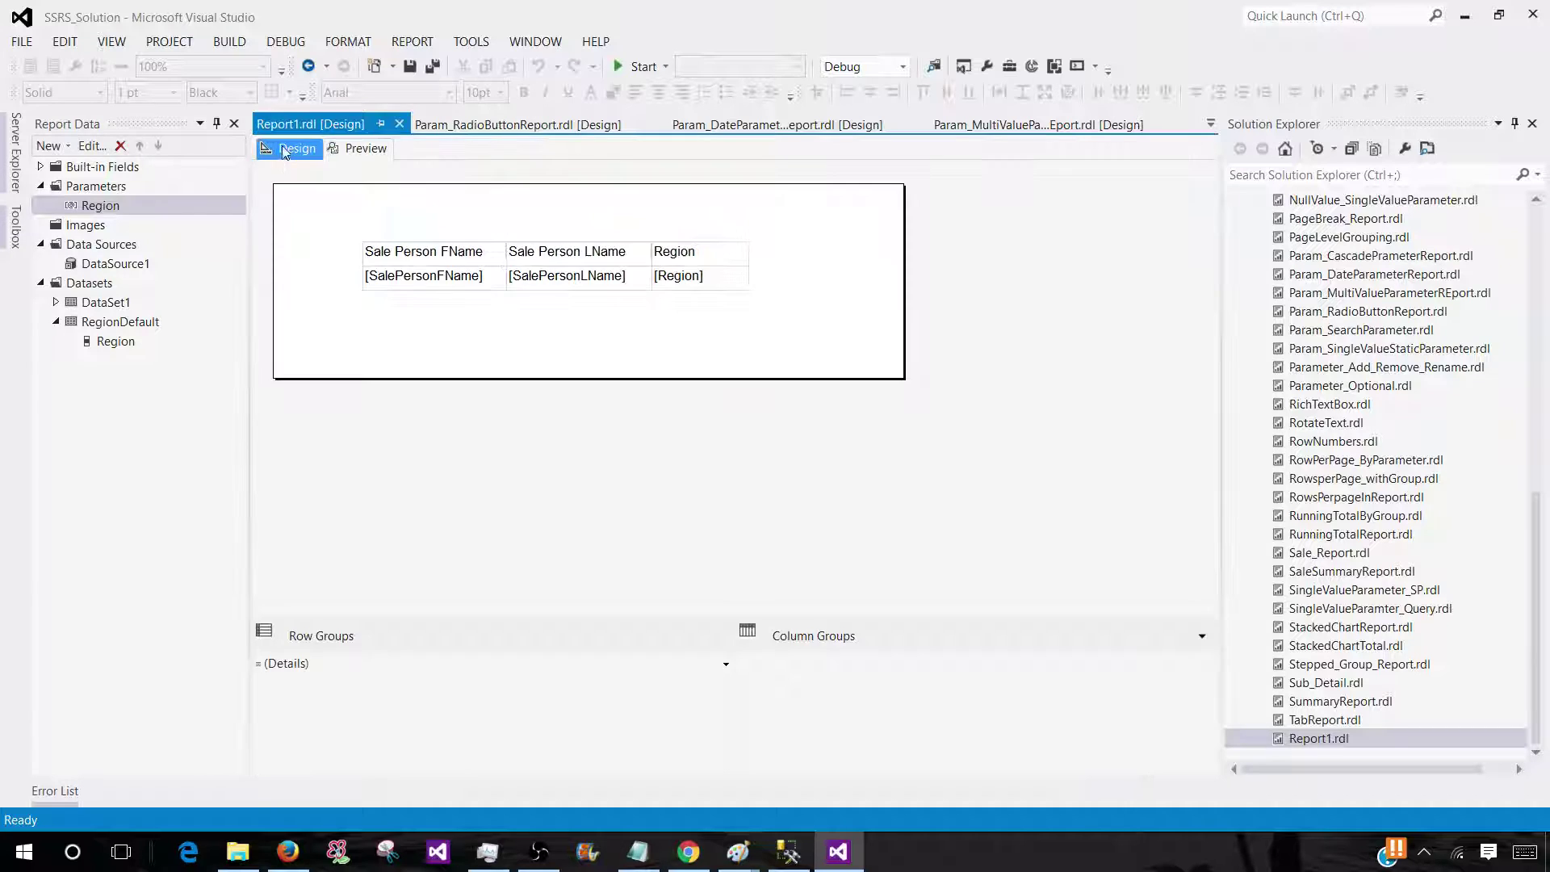